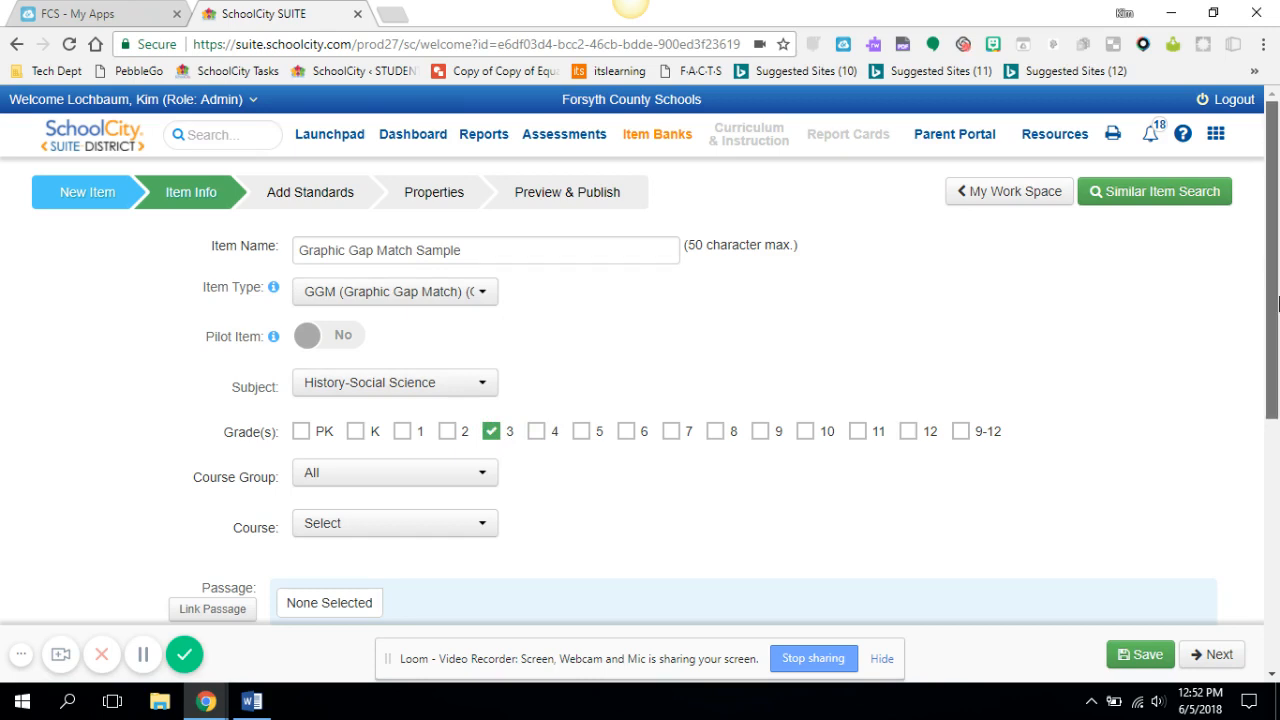
# Upload river_map.png from the Pictures folder as the graphic gap match image for the question
pyautogui.scroll(-2, 1256, 400)
pyautogui.scroll(-2, 1256, 420)
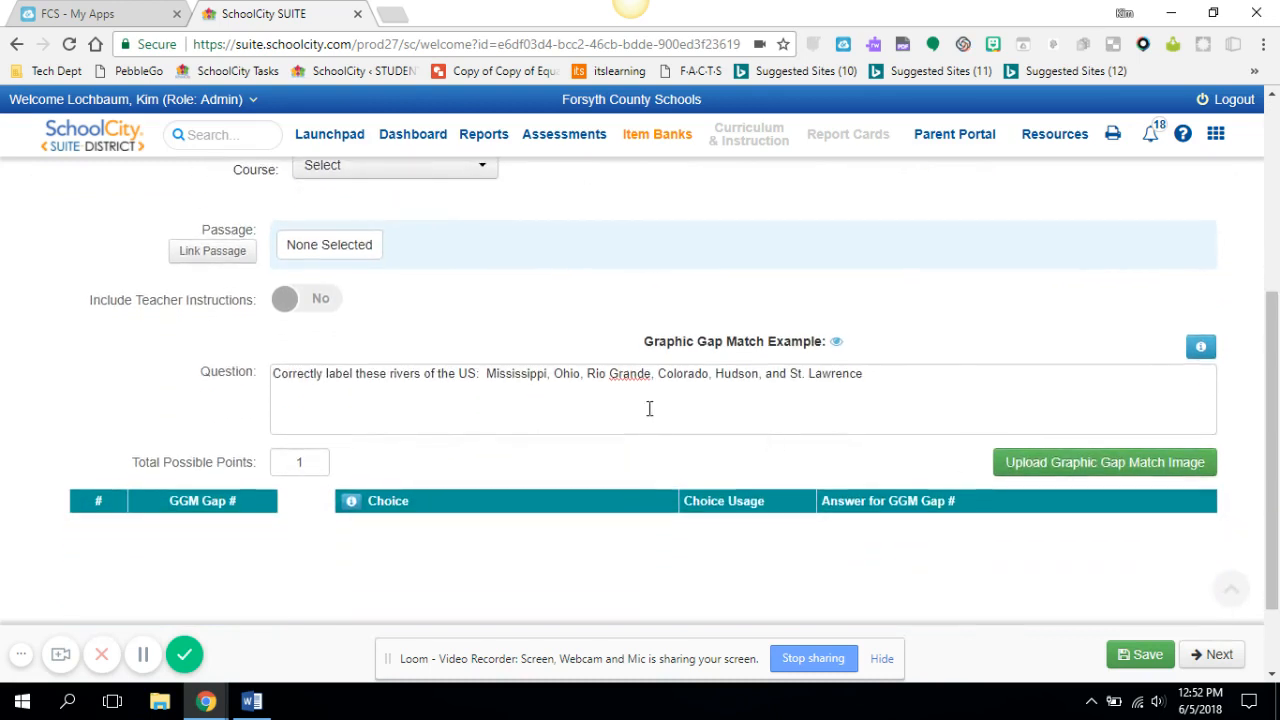
pyautogui.click(872, 373)
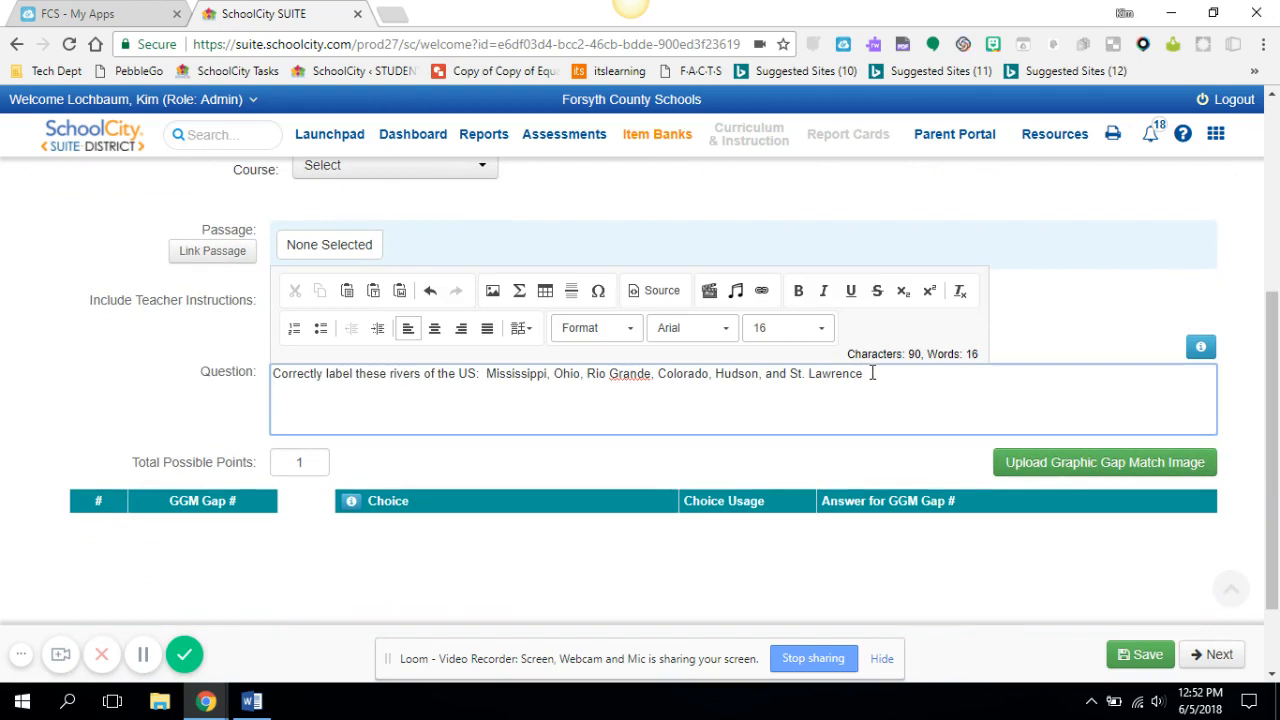
pyautogui.click(1090, 467)
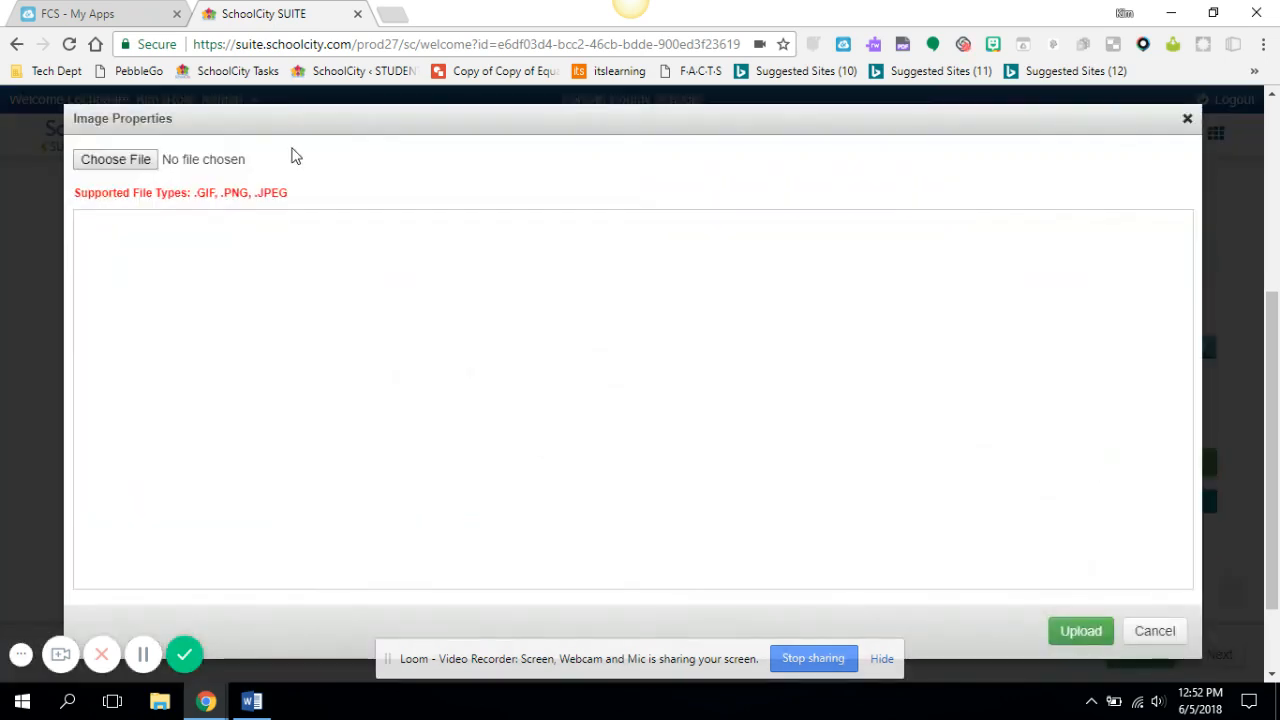
pyautogui.click(145, 160)
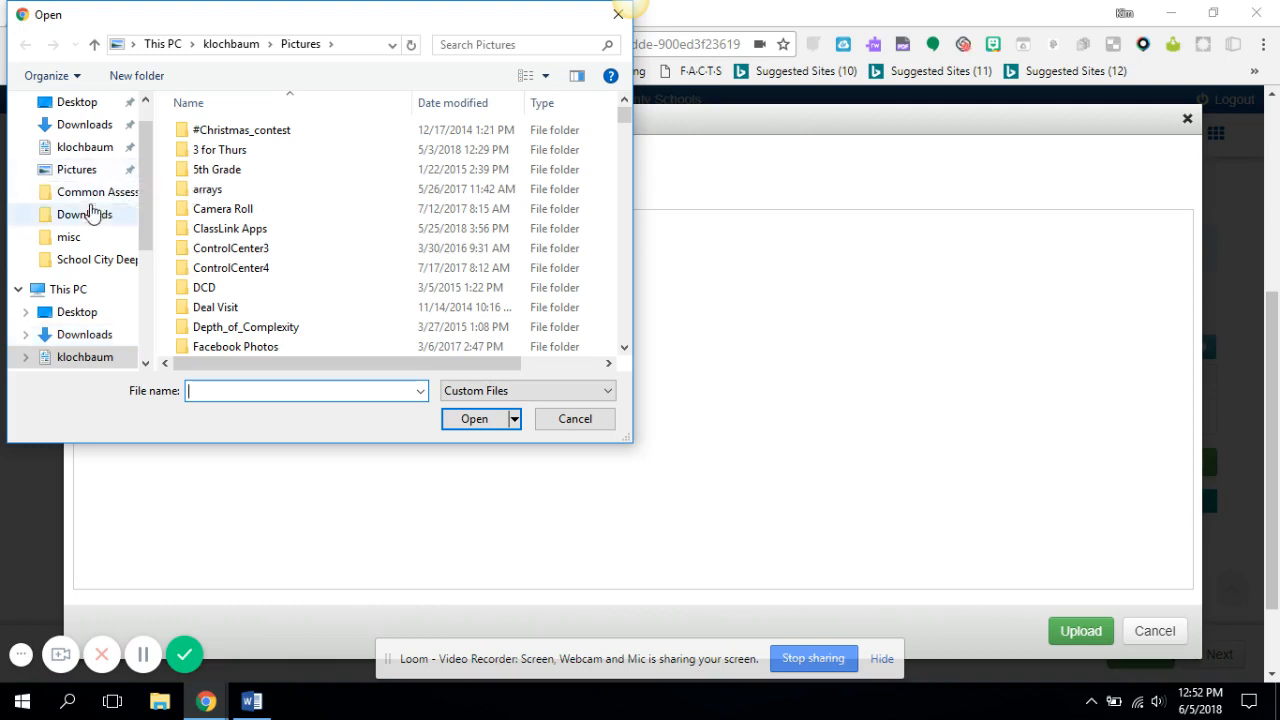
pyautogui.click(80, 170)
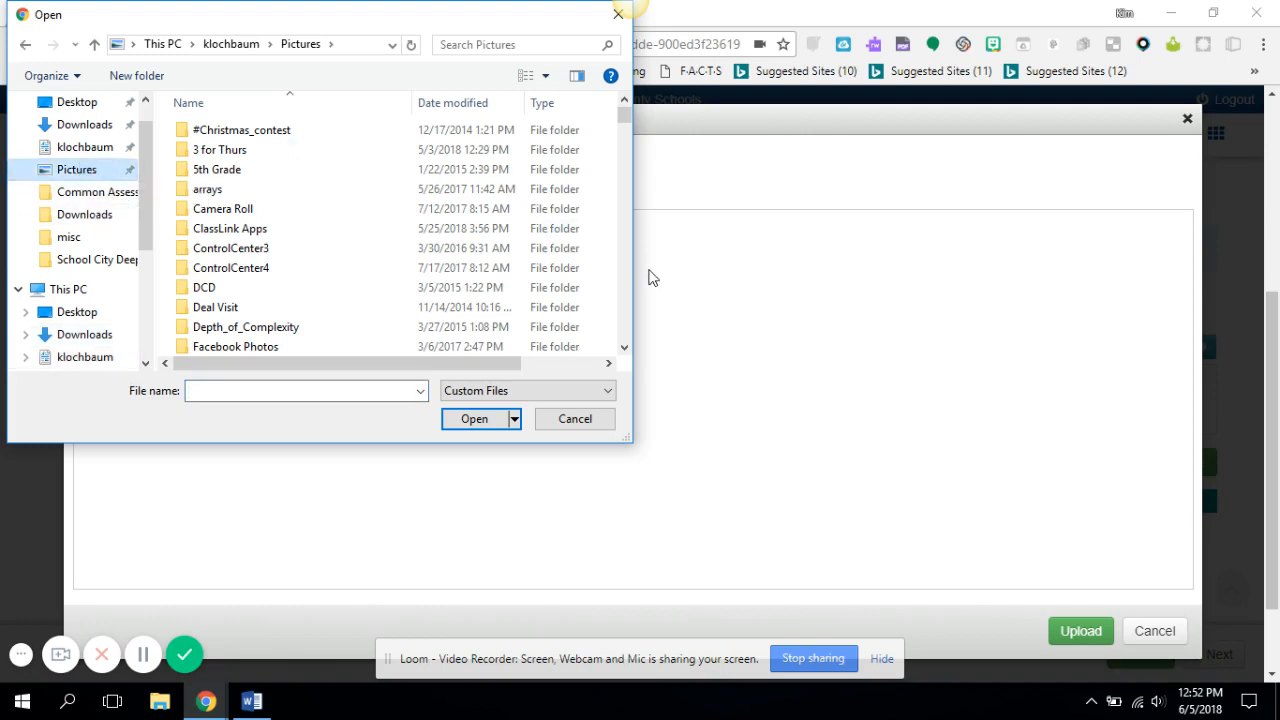
pyautogui.click(624, 350)
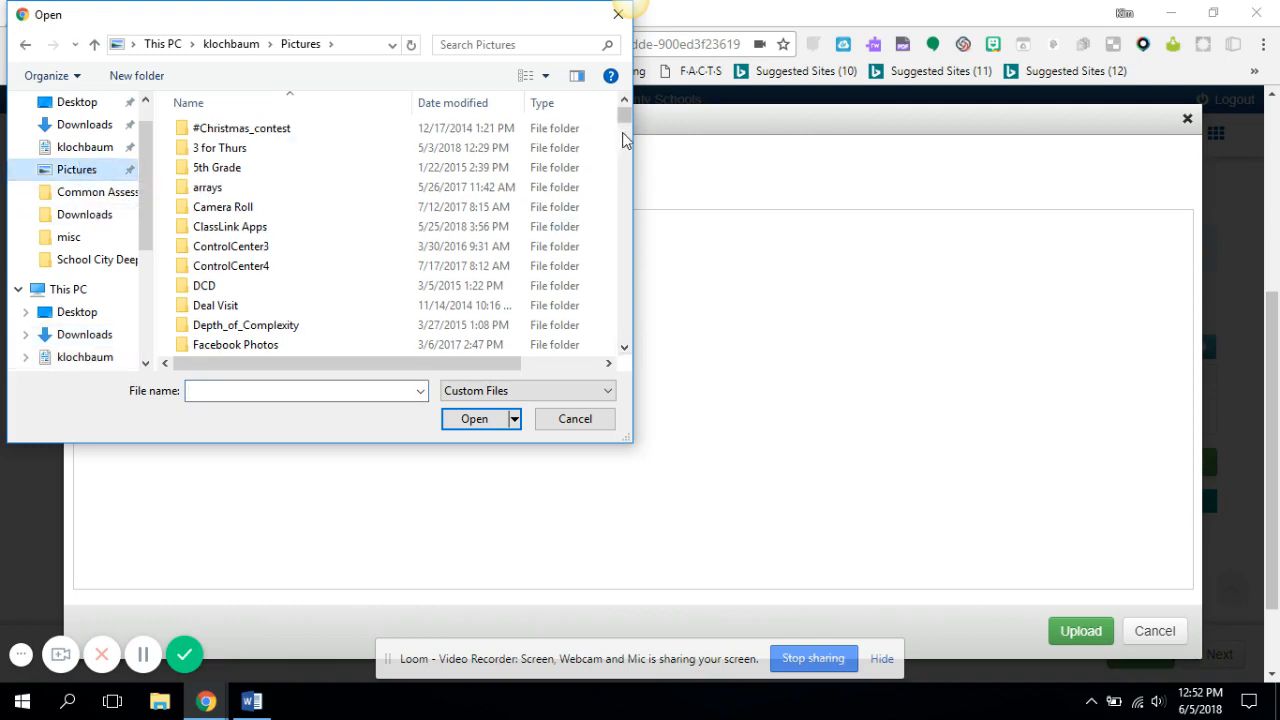
pyautogui.moveTo(632, 115); pyautogui.dragTo(598, 296)
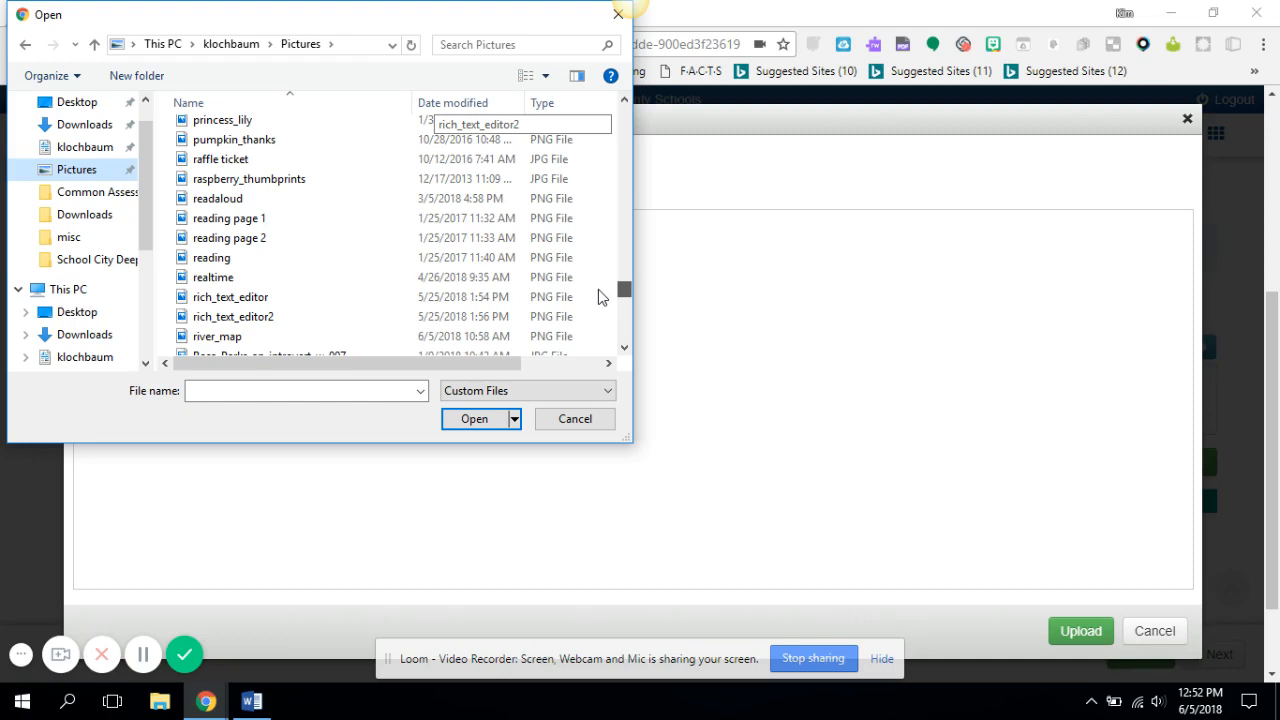
pyautogui.scroll(-2, 598, 296)
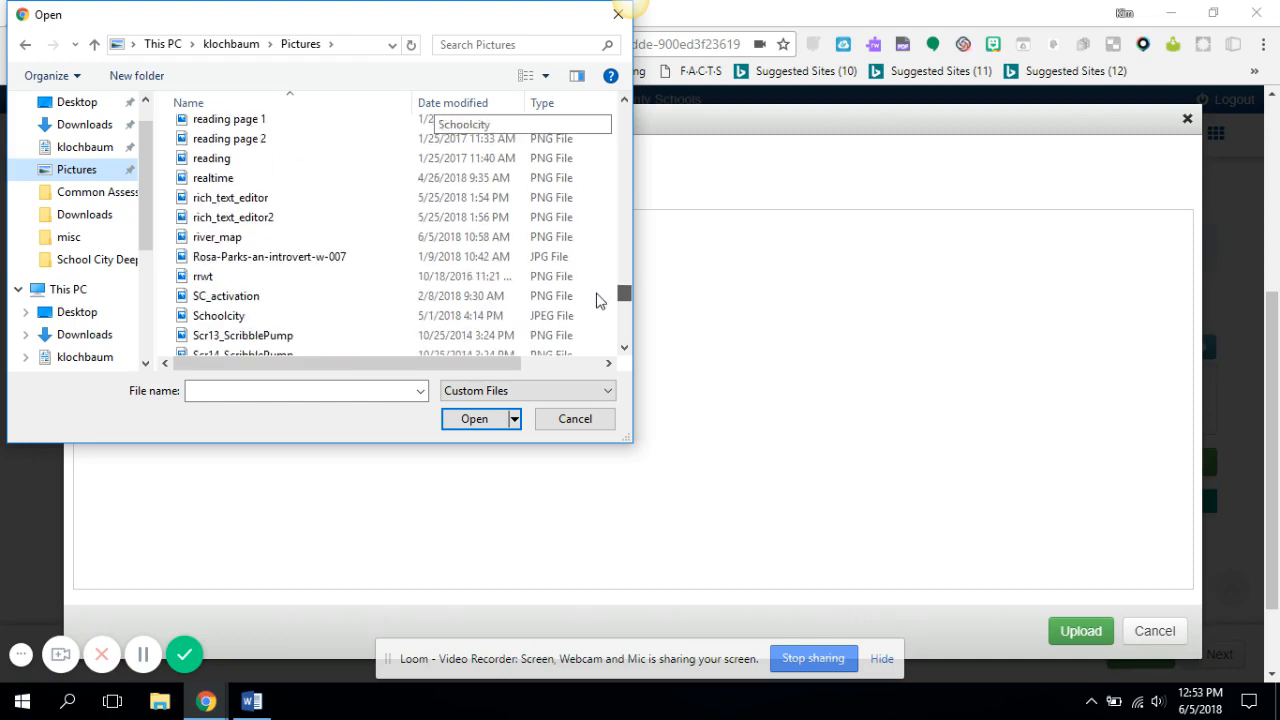
pyautogui.click(213, 240)
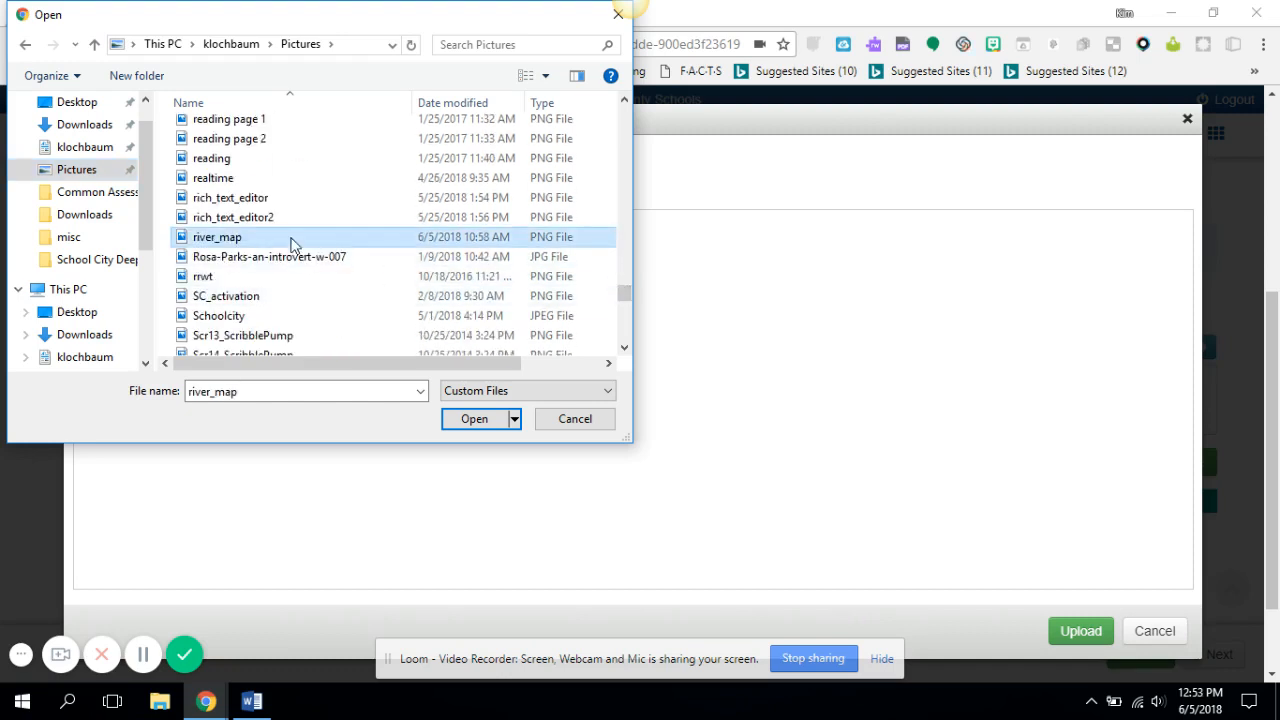
pyautogui.click(476, 418)
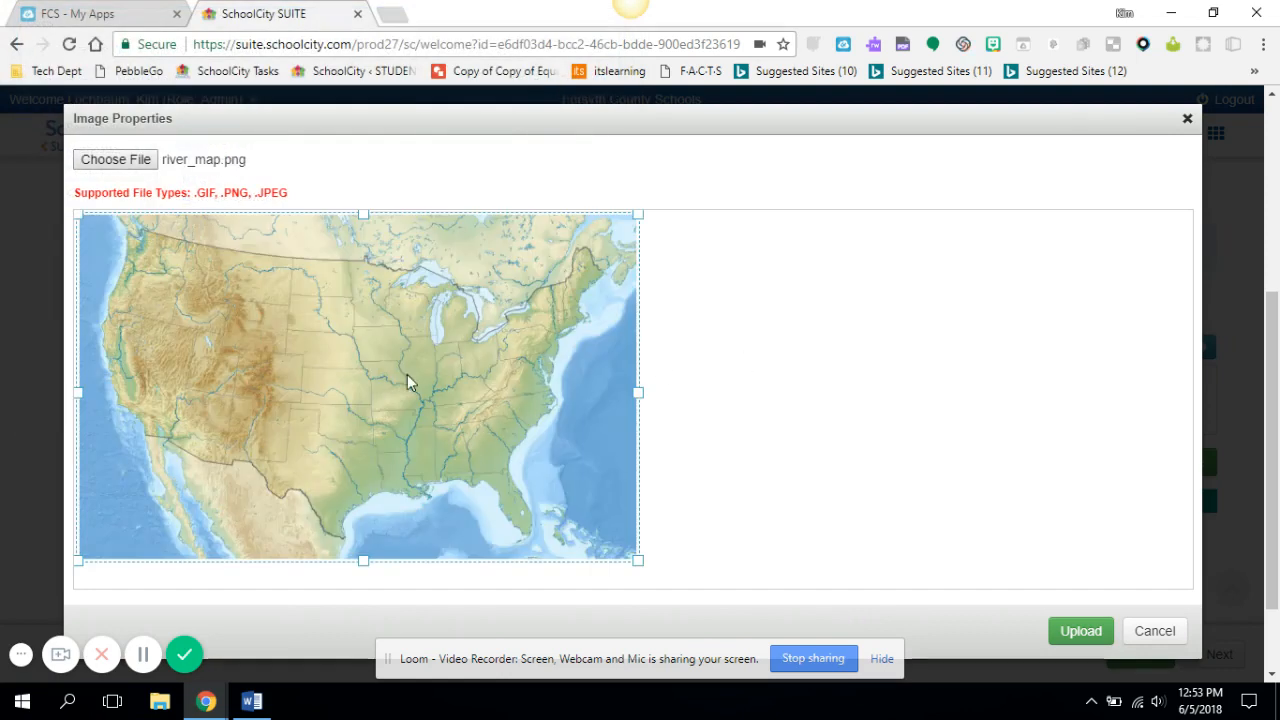
pyautogui.click(1092, 631)
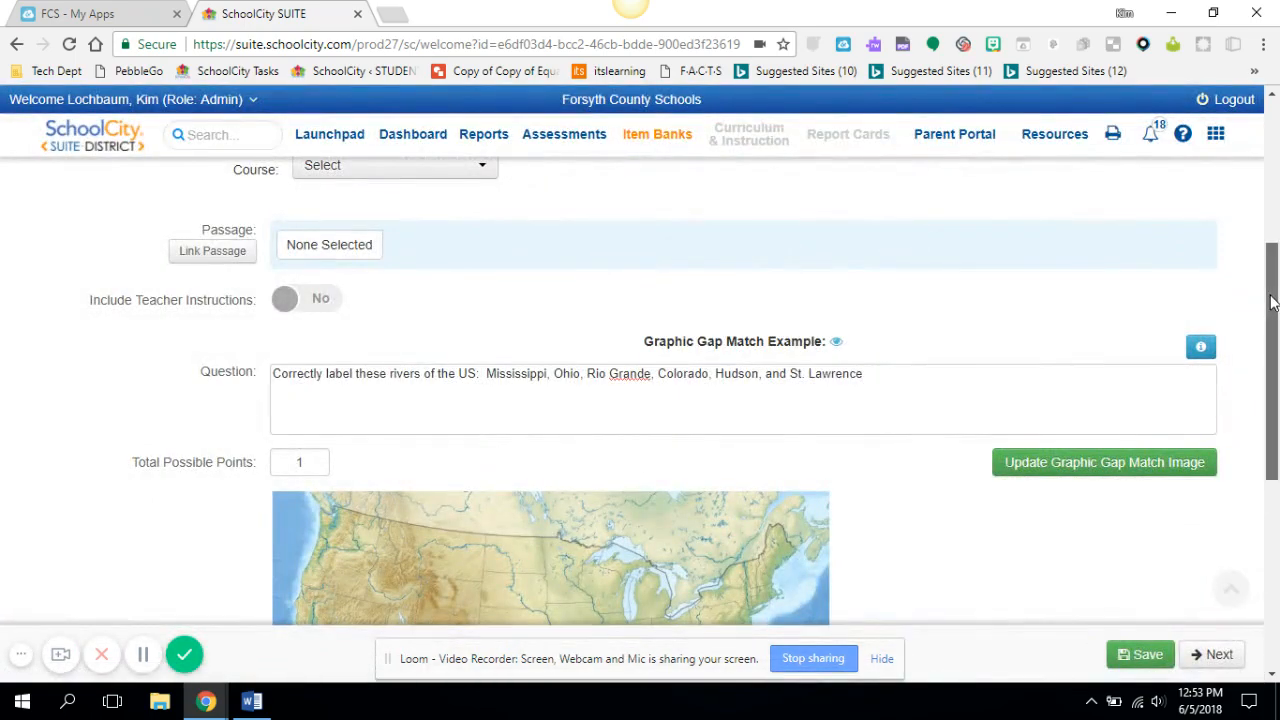
# Draw the first gap as a tall narrow box over the Mississippi River on the map
pyautogui.moveTo(1272, 303); pyautogui.dragTo(1250, 443)
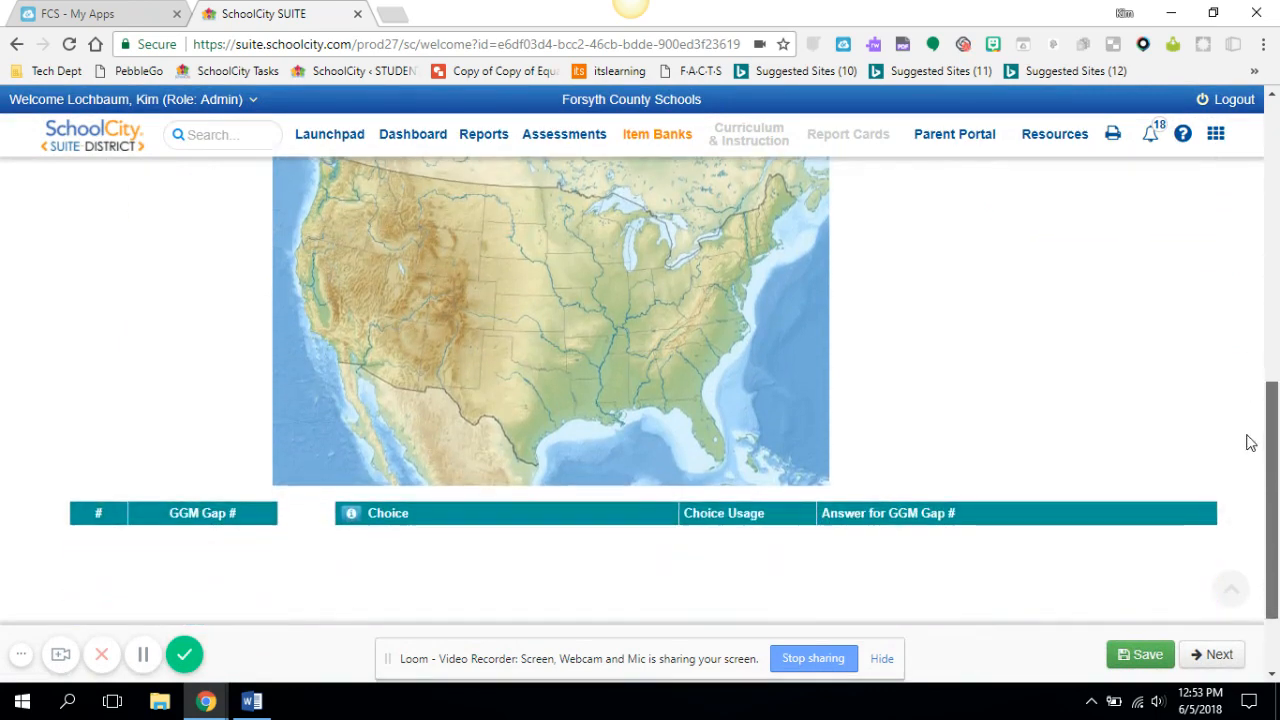
pyautogui.moveTo(1250, 443); pyautogui.dragTo(1248, 396)
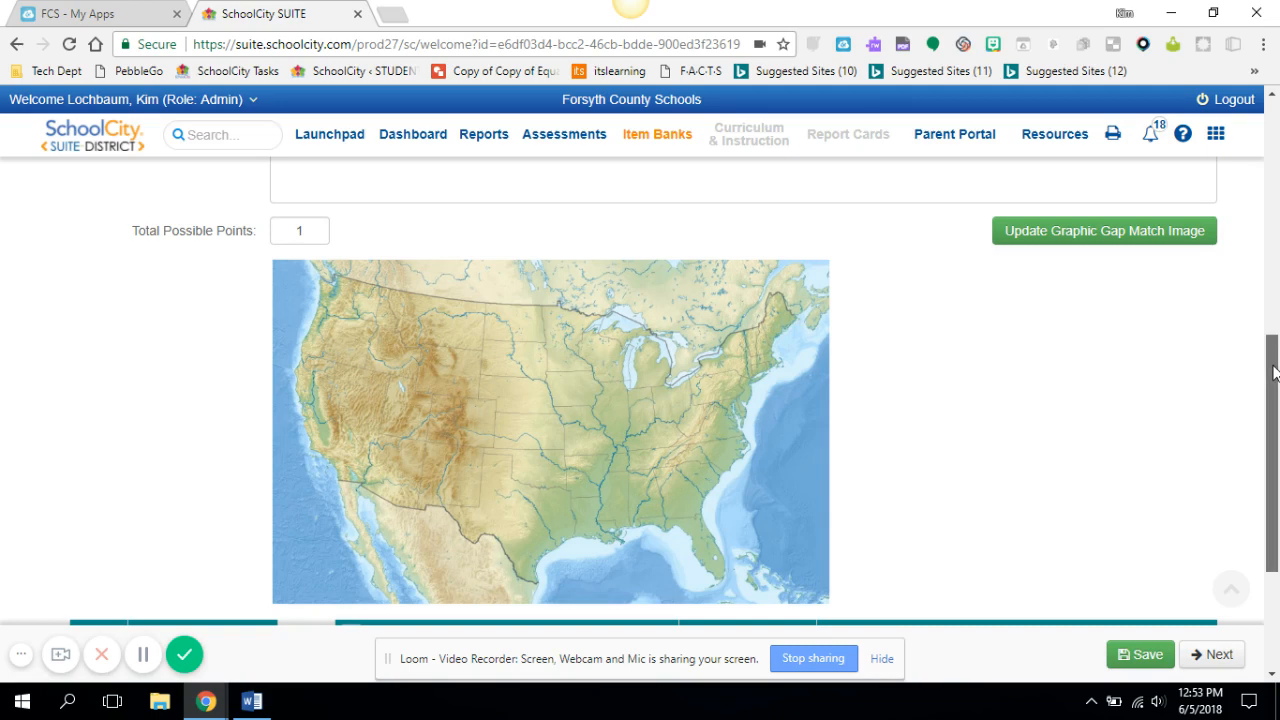
pyautogui.moveTo(1273, 372); pyautogui.dragTo(1268, 412)
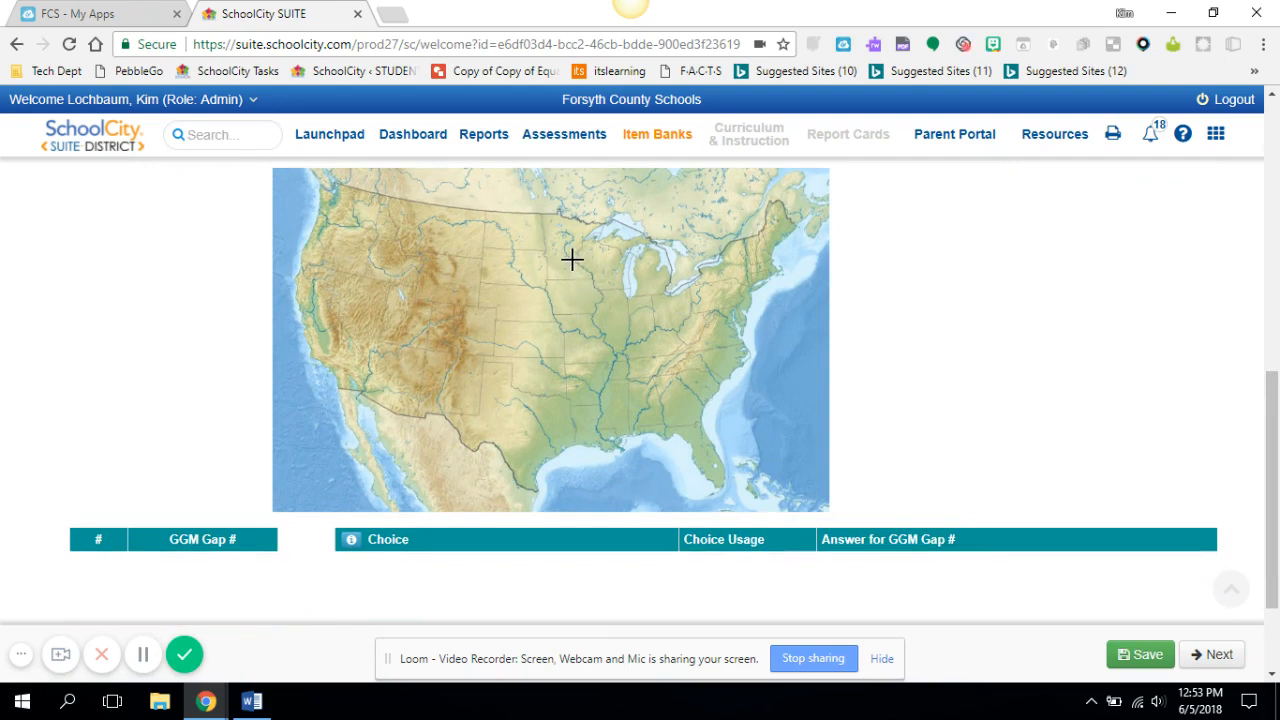
pyautogui.moveTo(572, 260); pyautogui.dragTo(617, 456)
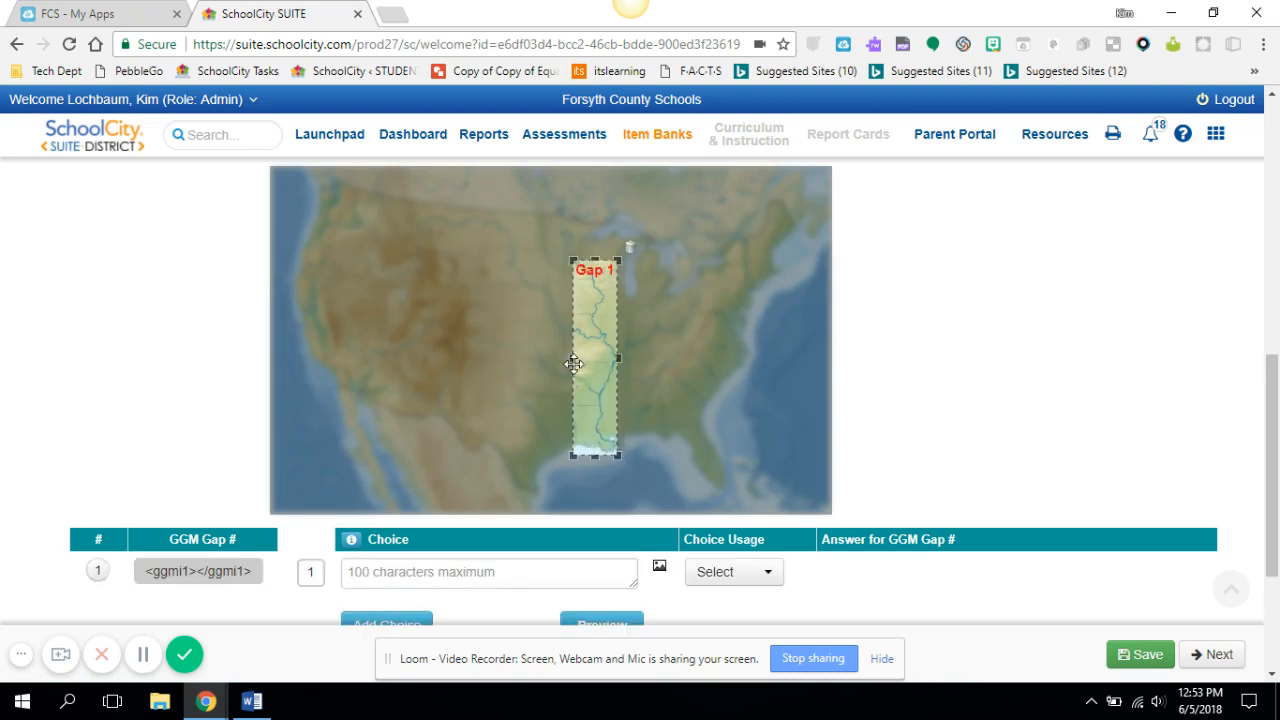
pyautogui.moveTo(571, 358); pyautogui.dragTo(594, 360)
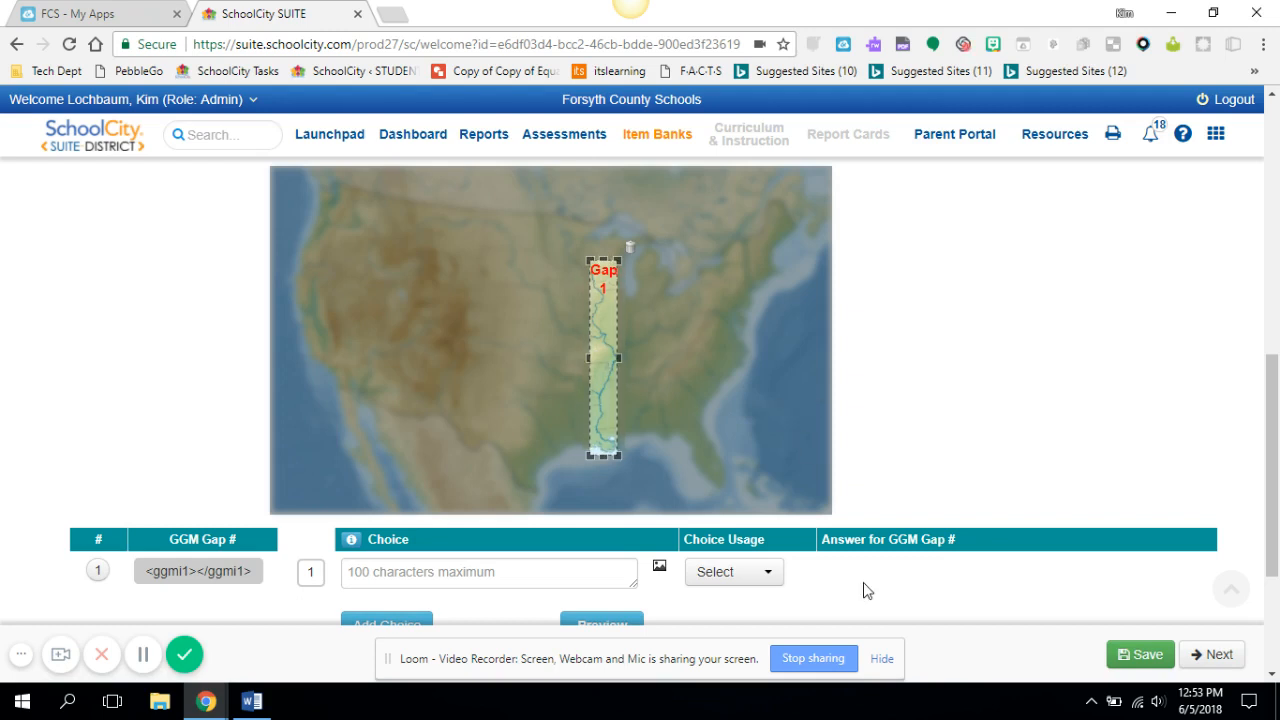
pyautogui.click(806, 467)
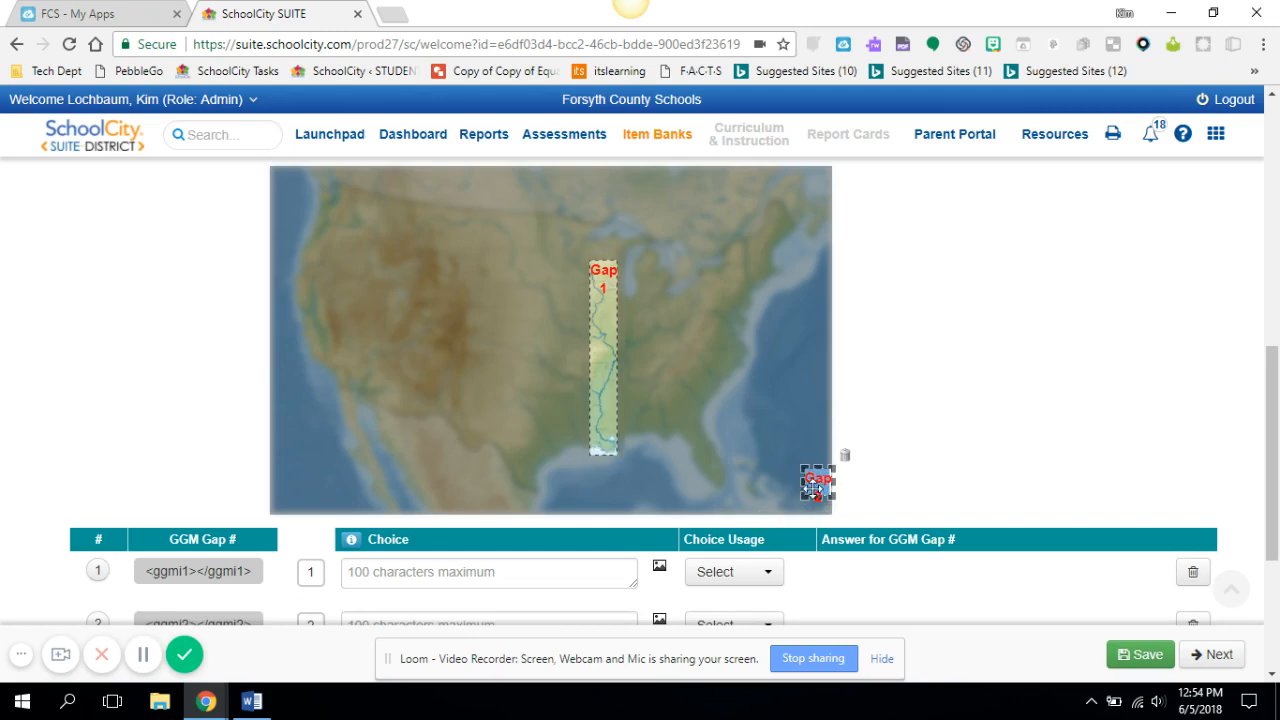
pyautogui.click(845, 460)
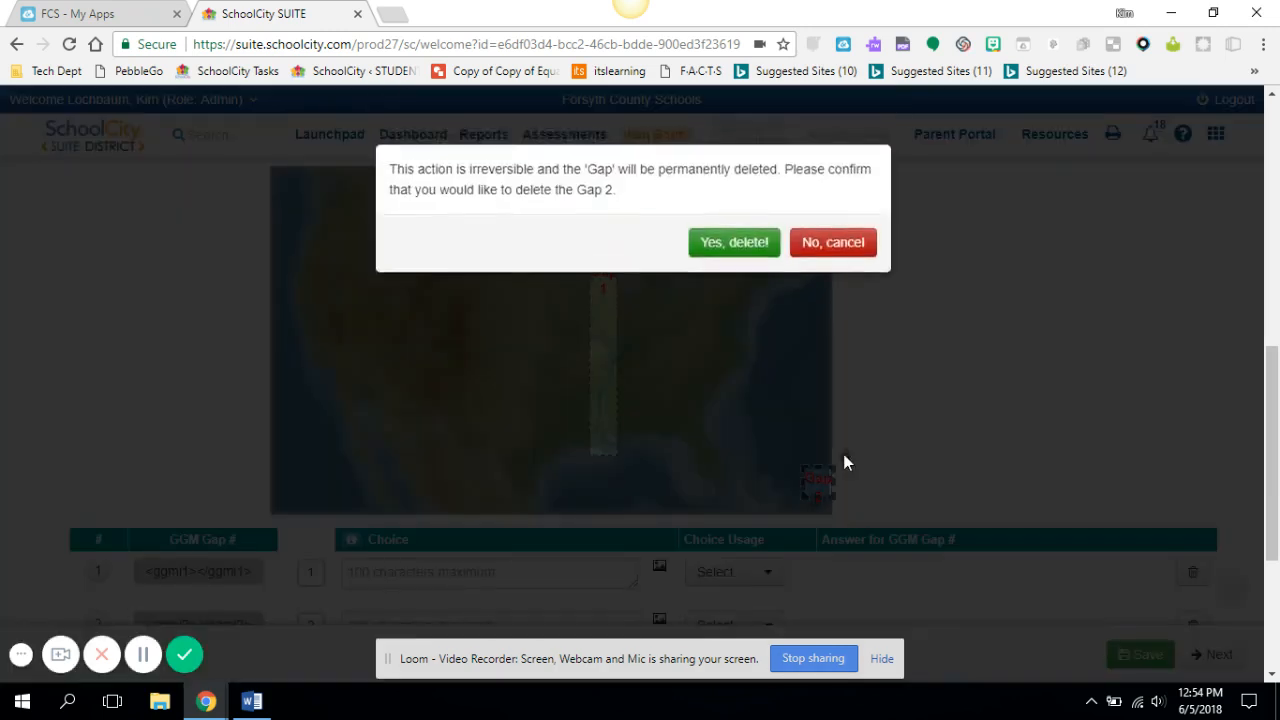
pyautogui.click(760, 231)
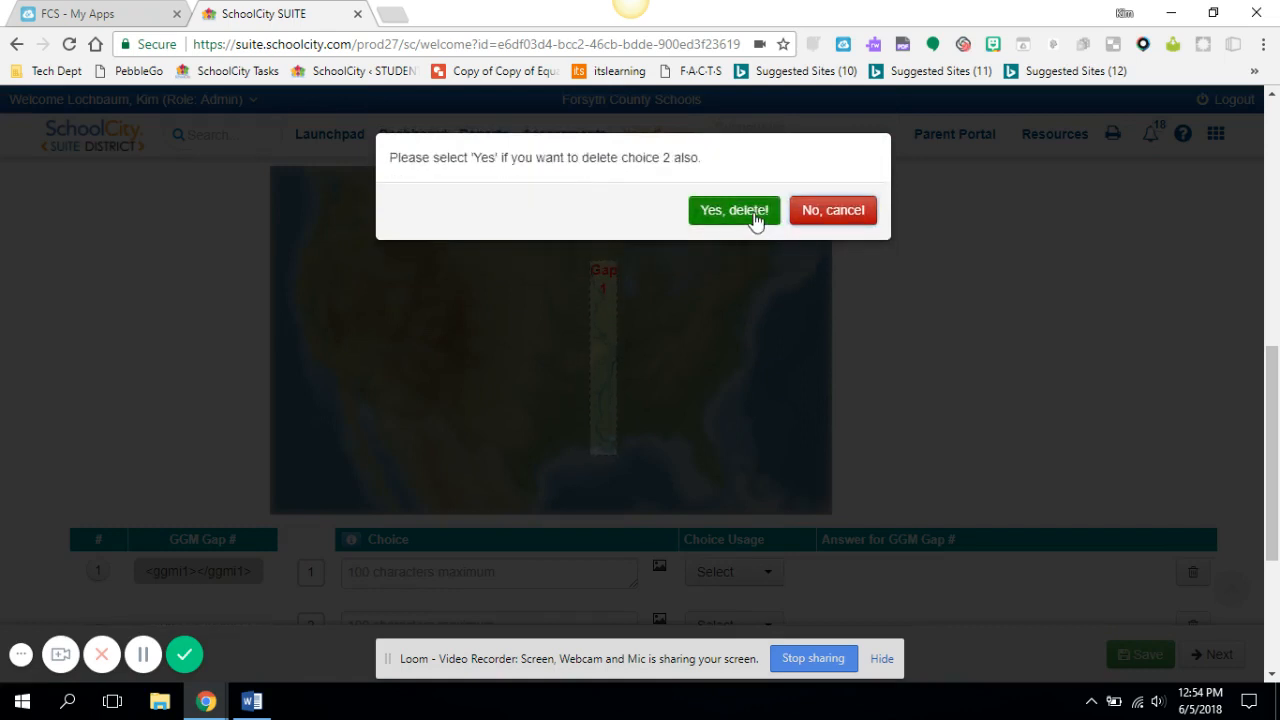
pyautogui.click(757, 221)
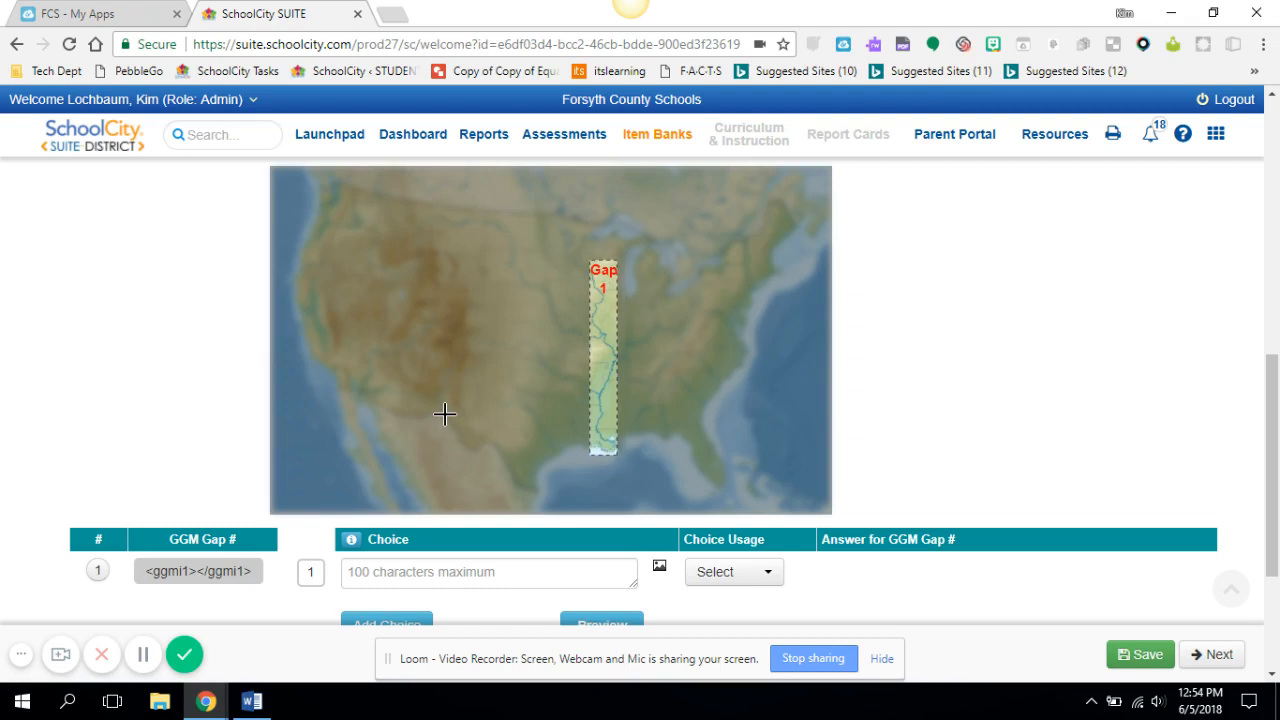
# Draw gaps over the Rio Grande, the Ohio River and the Colorado River
pyautogui.moveTo(445, 414); pyautogui.dragTo(521, 478)
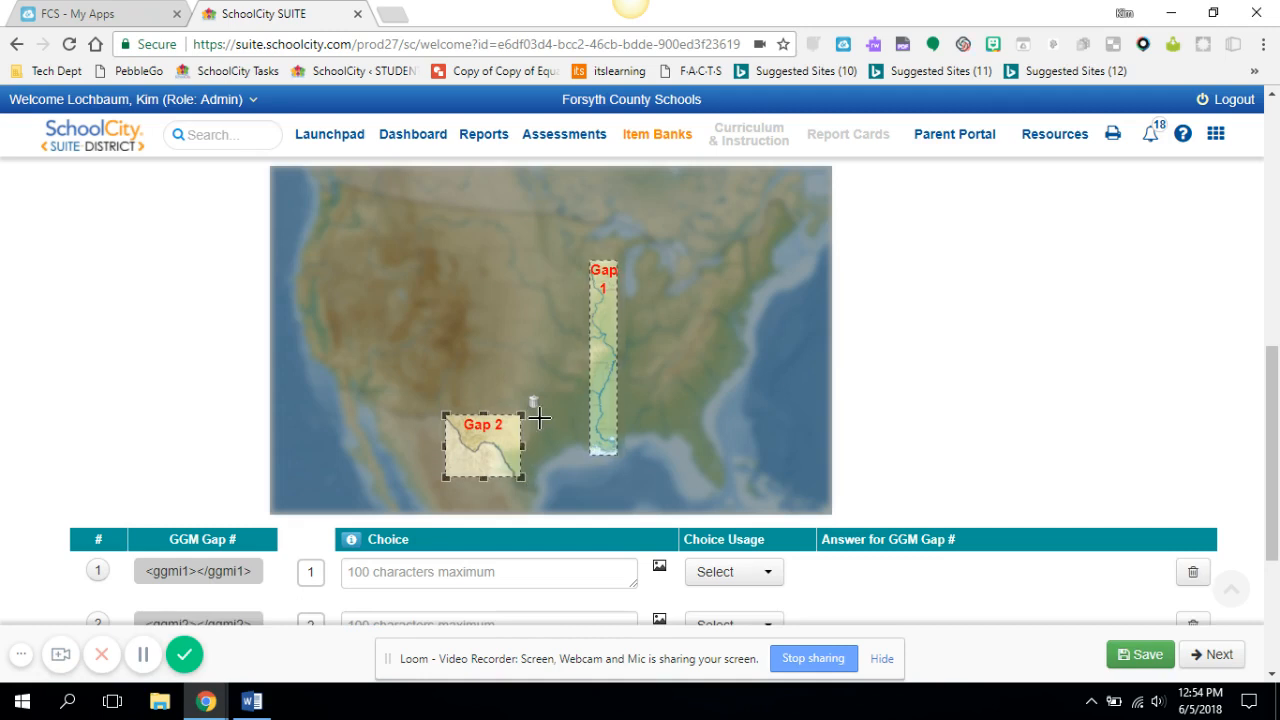
pyautogui.moveTo(636, 340); pyautogui.dragTo(696, 324)
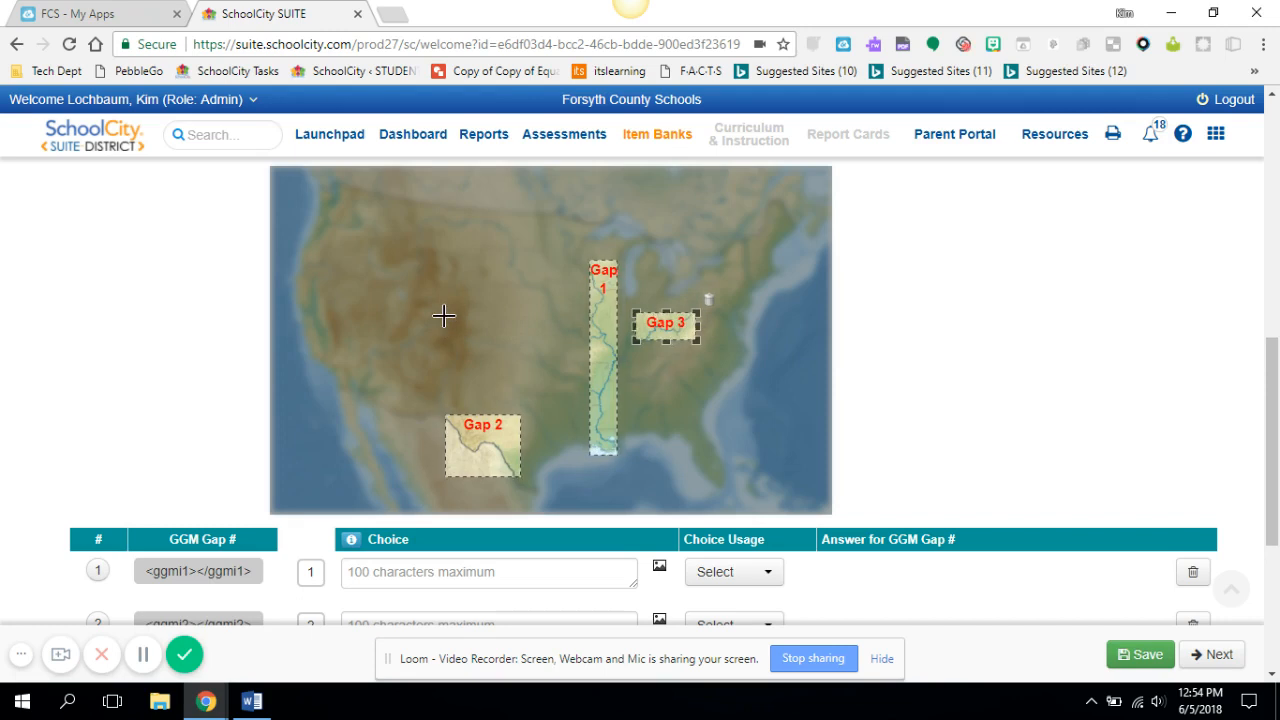
pyautogui.moveTo(444, 316); pyautogui.dragTo(386, 364)
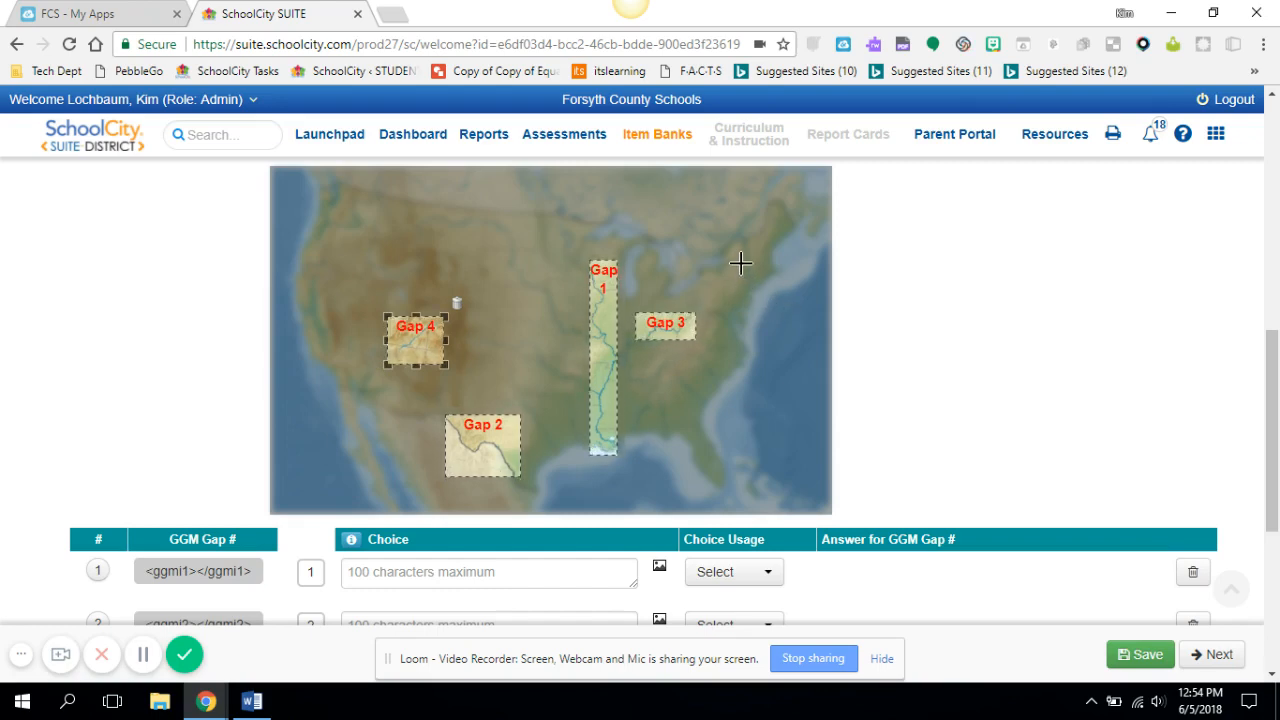
# Draw three more small gaps over the Hudson River area and the St. Lawrence region in the northeast
pyautogui.moveTo(740, 263); pyautogui.dragTo(757, 240)
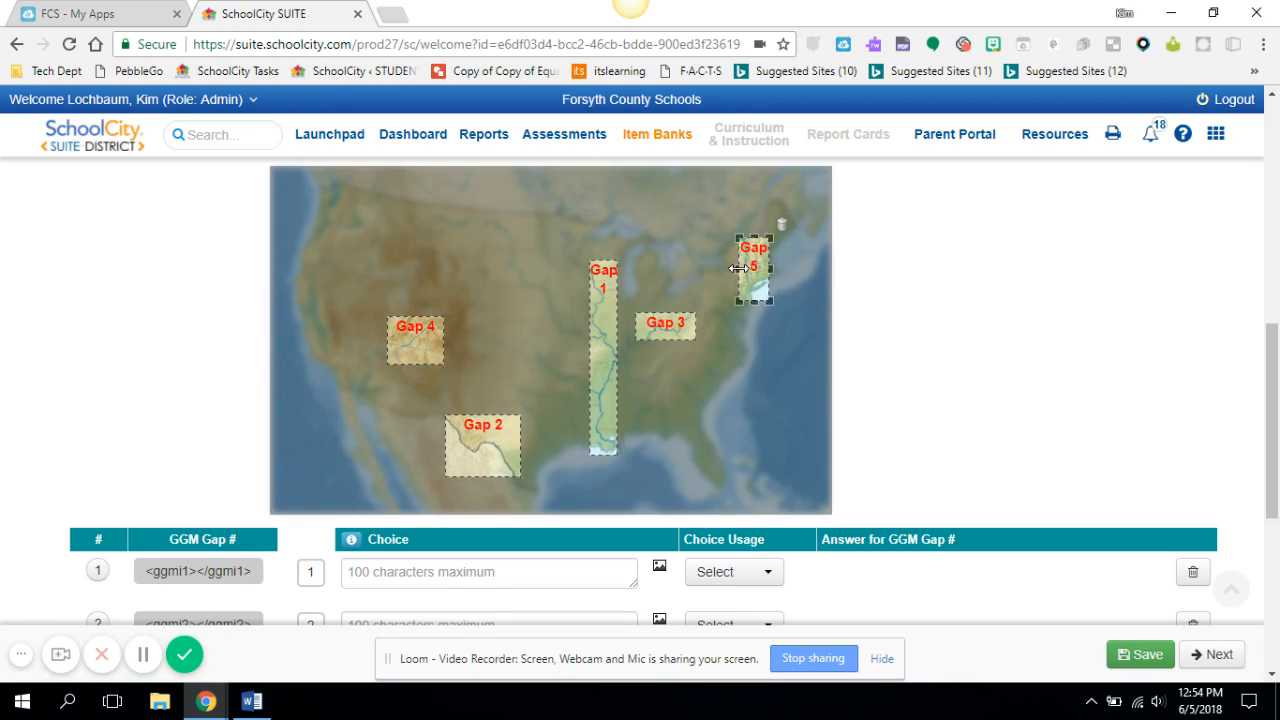
pyautogui.moveTo(769, 271); pyautogui.dragTo(764, 271)
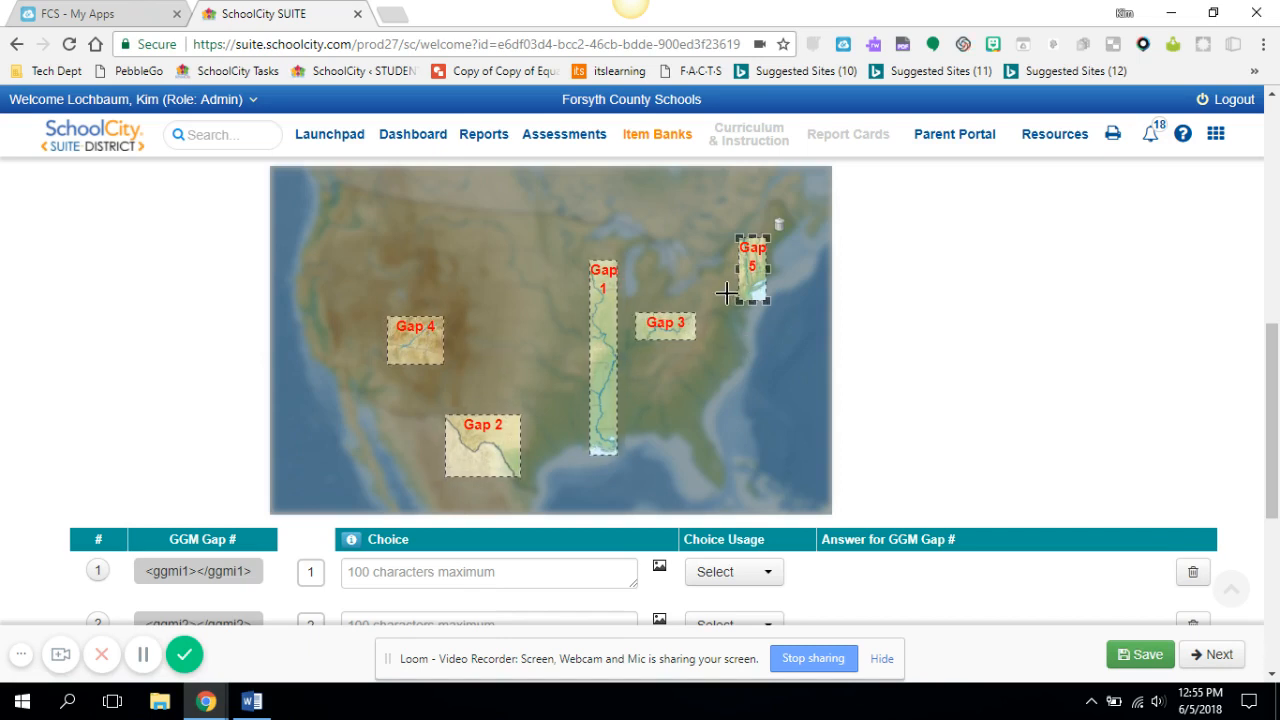
pyautogui.moveTo(727, 292); pyautogui.dragTo(759, 325)
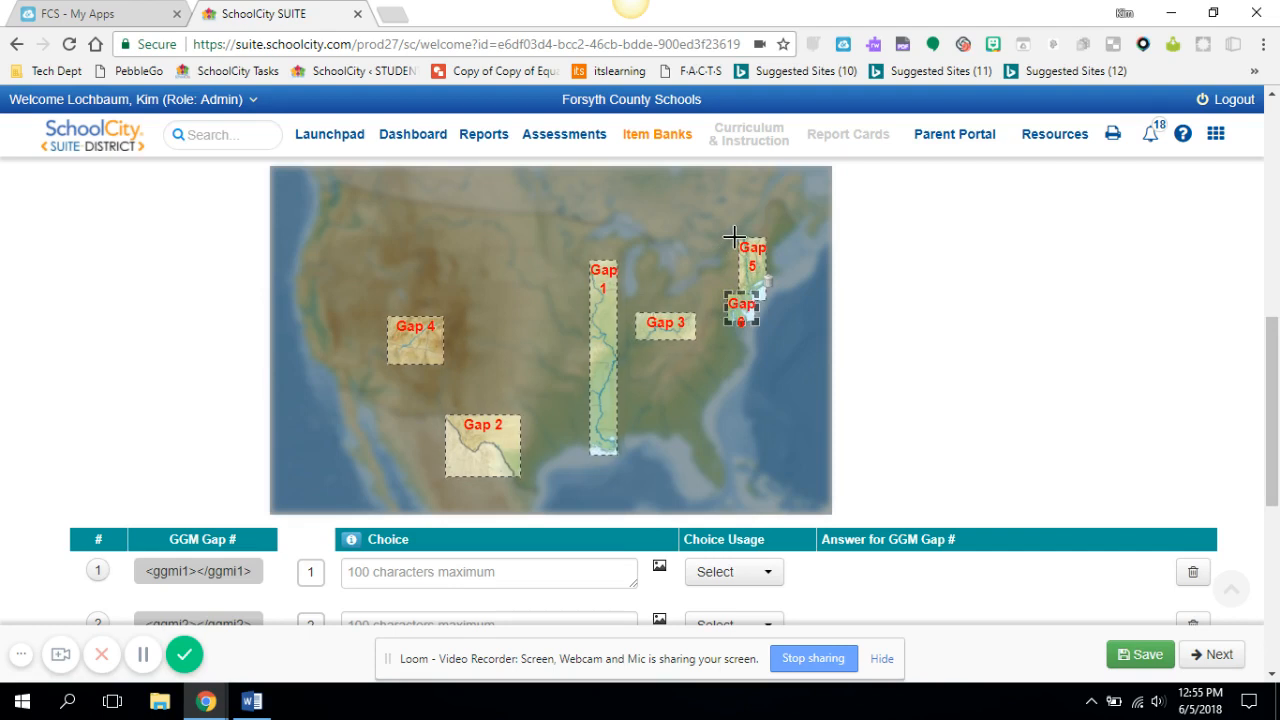
pyautogui.moveTo(734, 236); pyautogui.dragTo(687, 280)
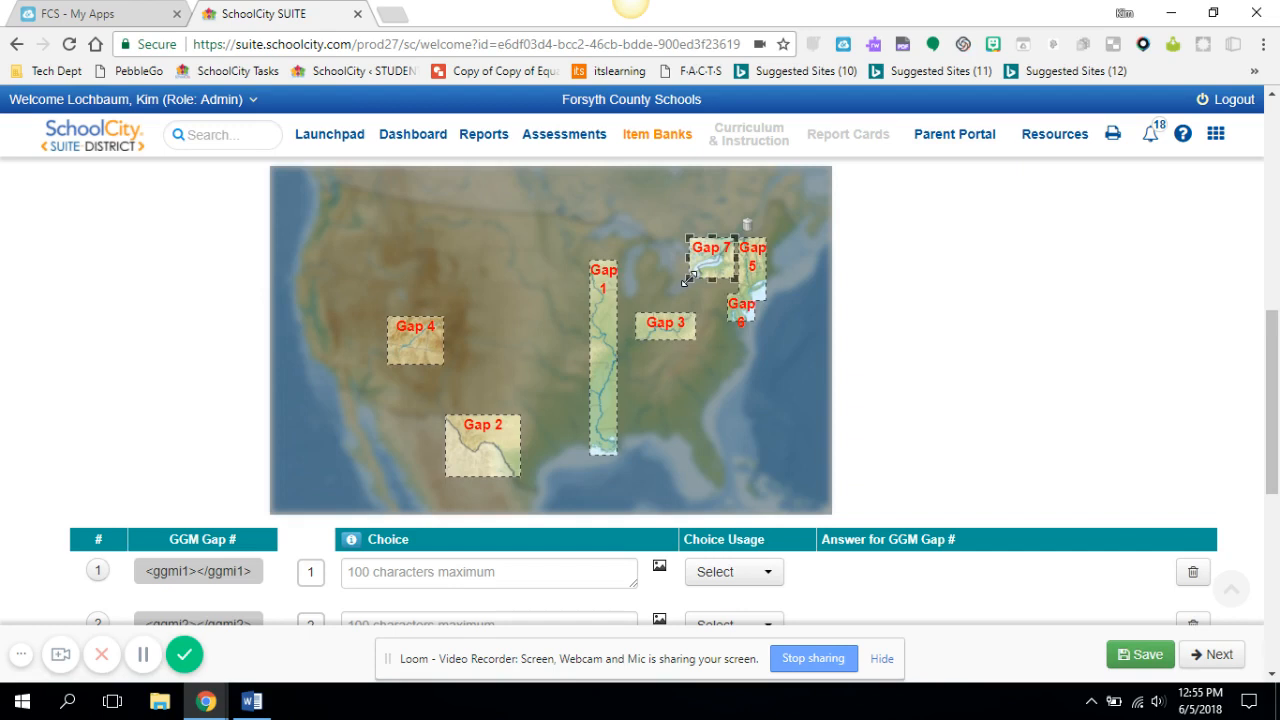
# Delete the gap at the mouth of the Hudson River together with its choice
pyautogui.click(811, 480)
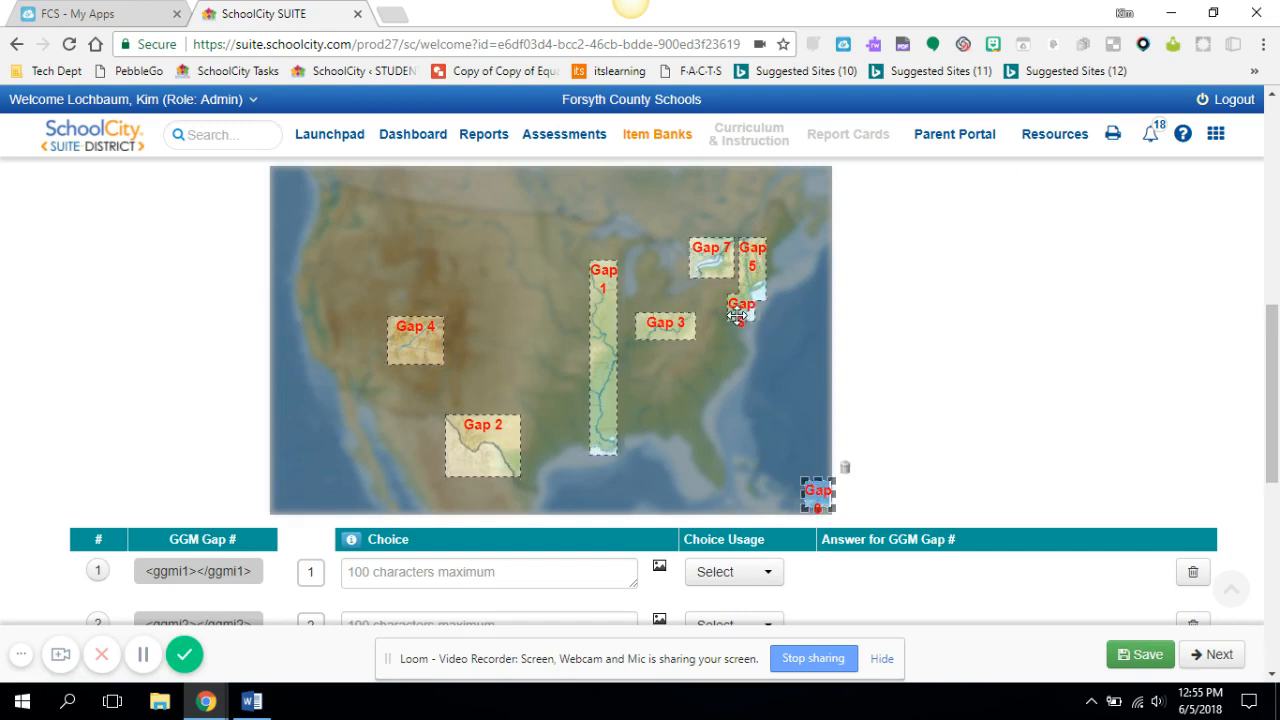
pyautogui.click(737, 316)
pyautogui.click(766, 284)
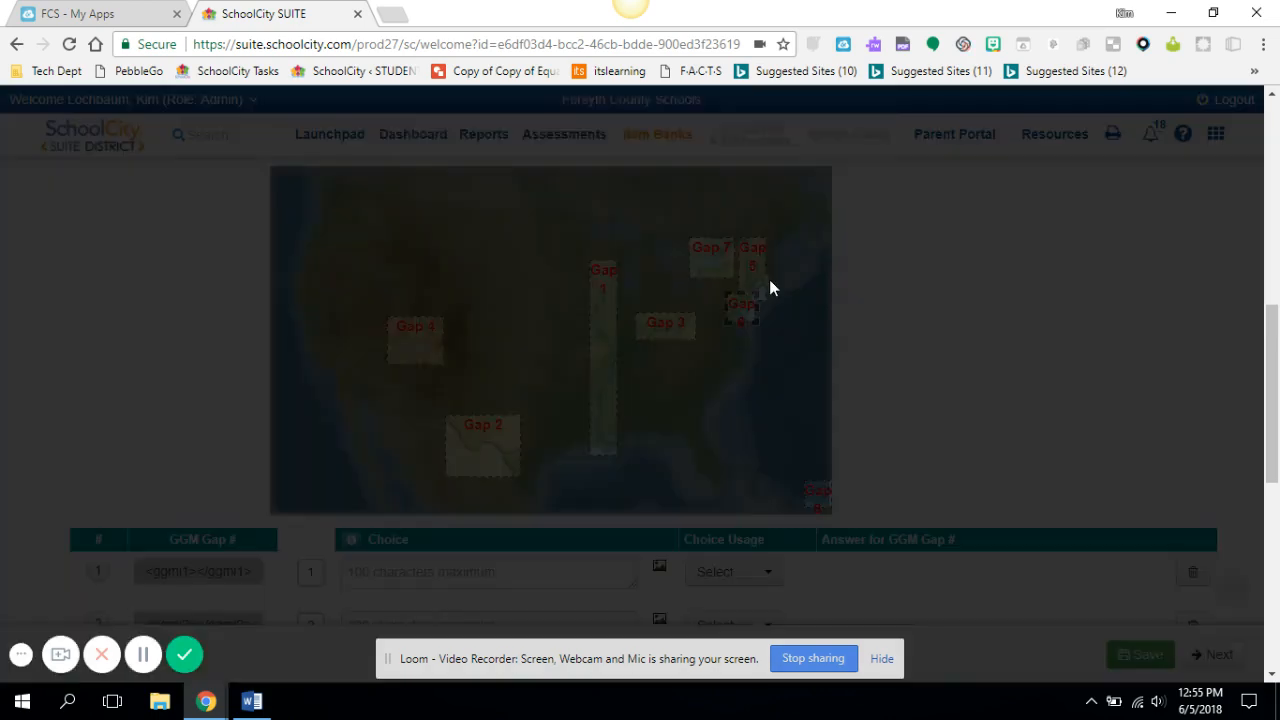
pyautogui.click(760, 236)
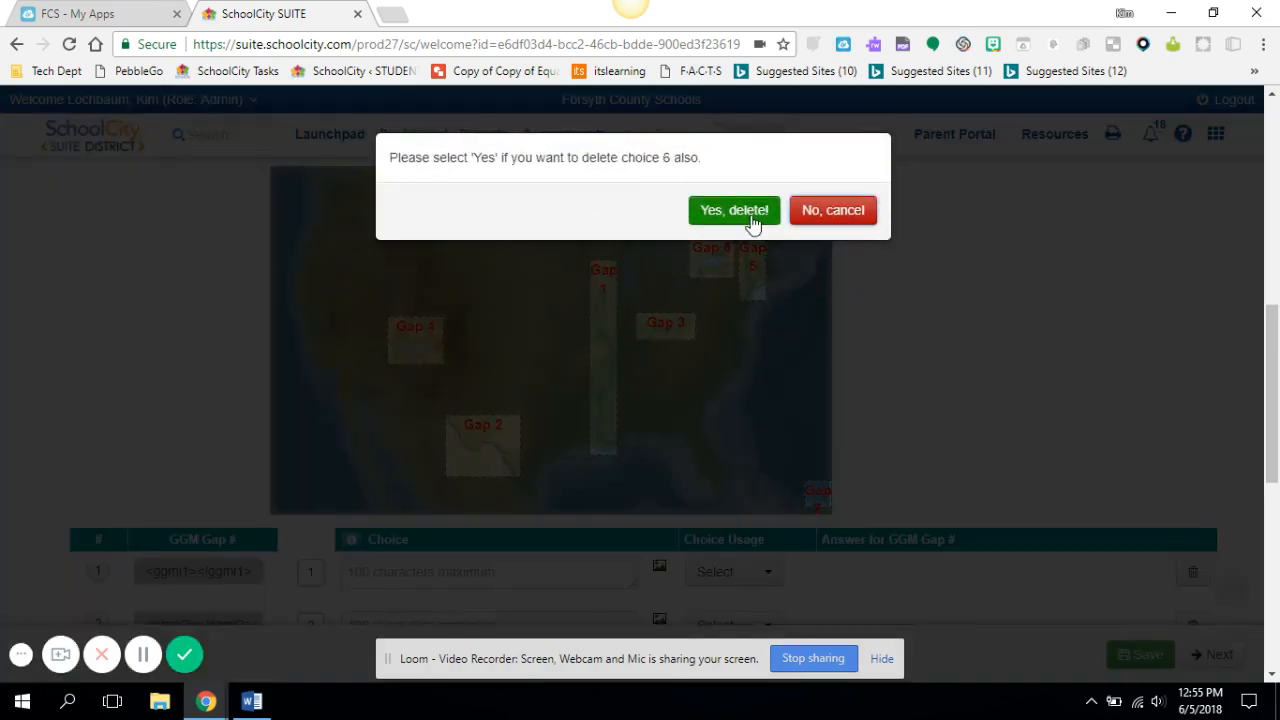
pyautogui.click(752, 212)
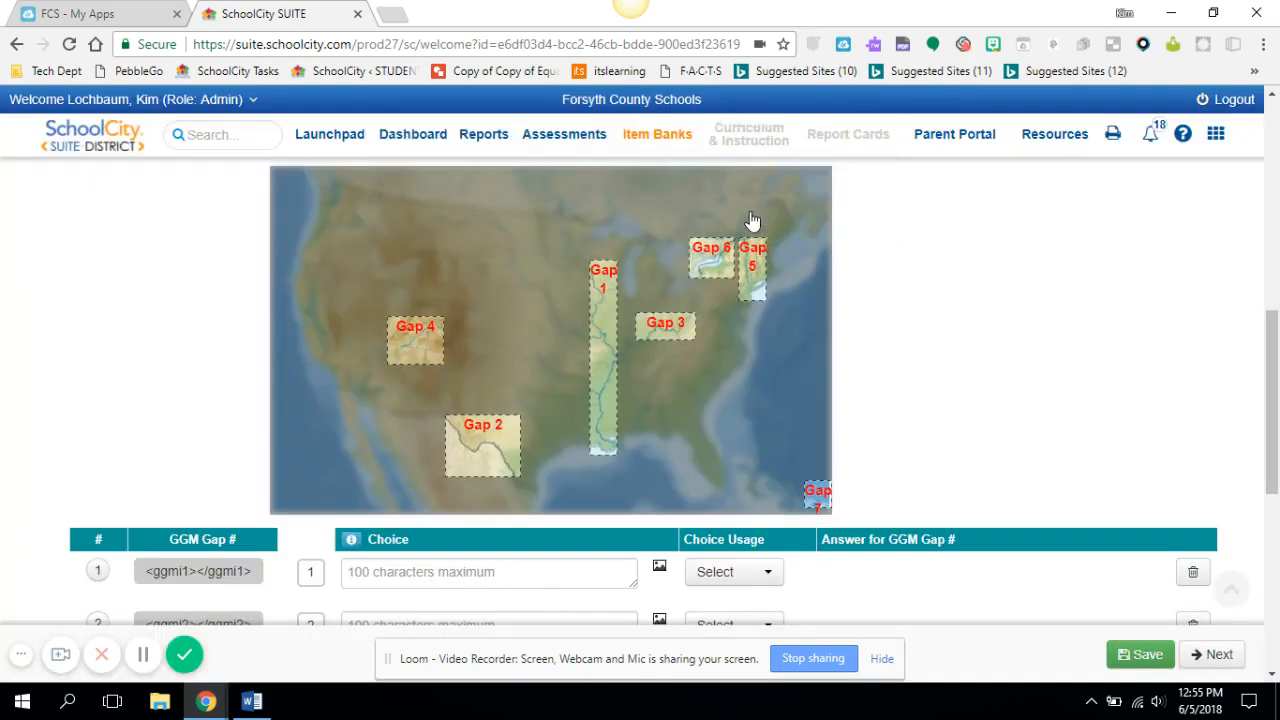
# Delete the stray gap in the map's lower-right corner together with its choice
pyautogui.click(819, 493)
pyautogui.click(846, 466)
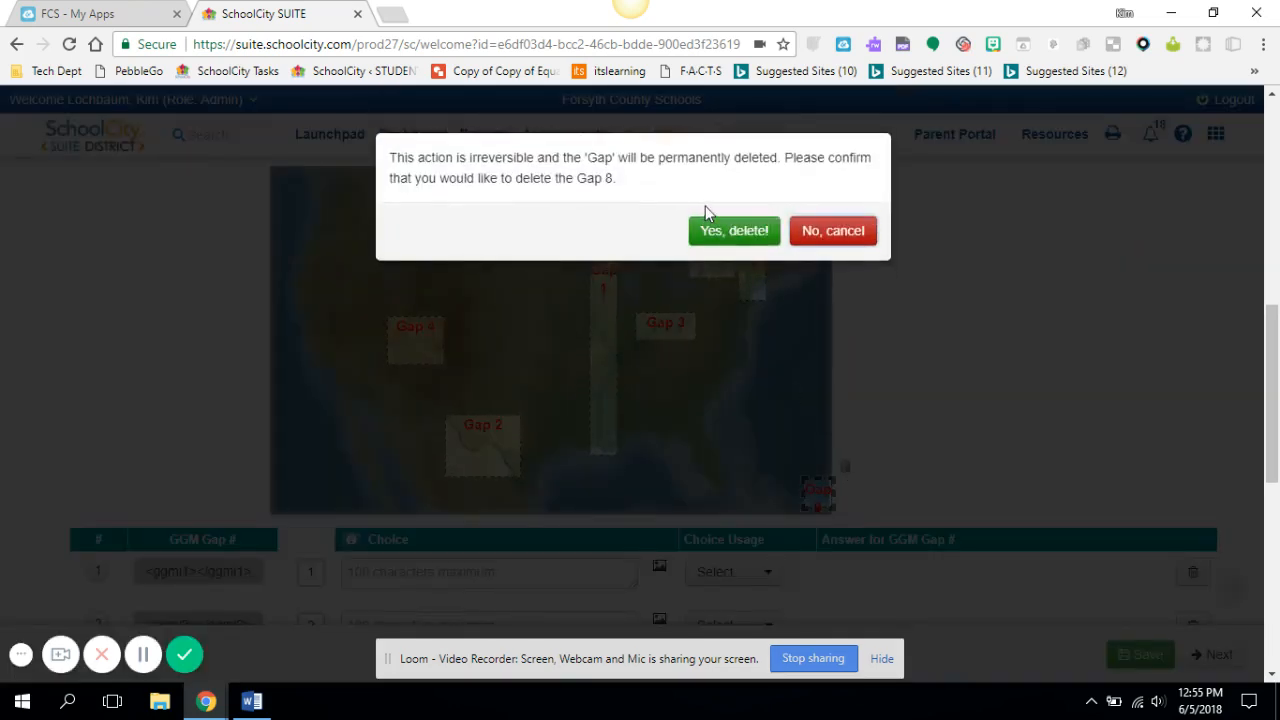
pyautogui.click(706, 232)
pyautogui.click(706, 222)
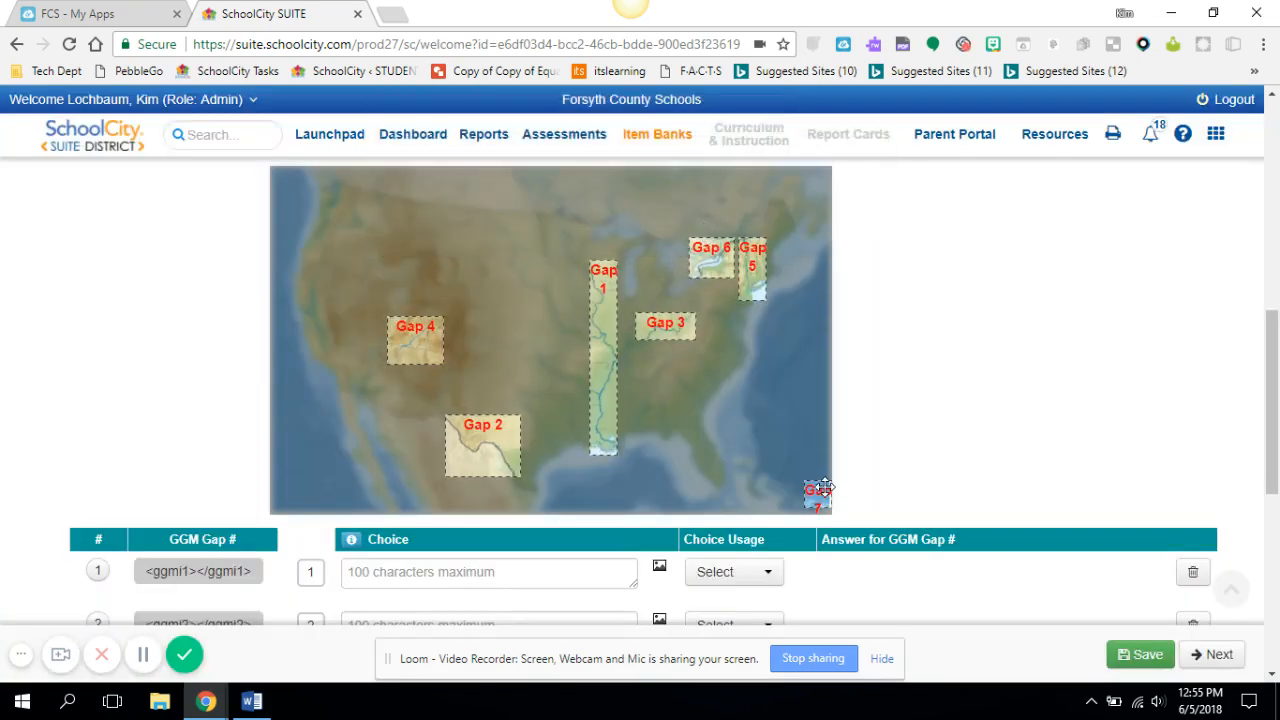
pyautogui.click(822, 484)
pyautogui.click(845, 470)
pyautogui.click(708, 233)
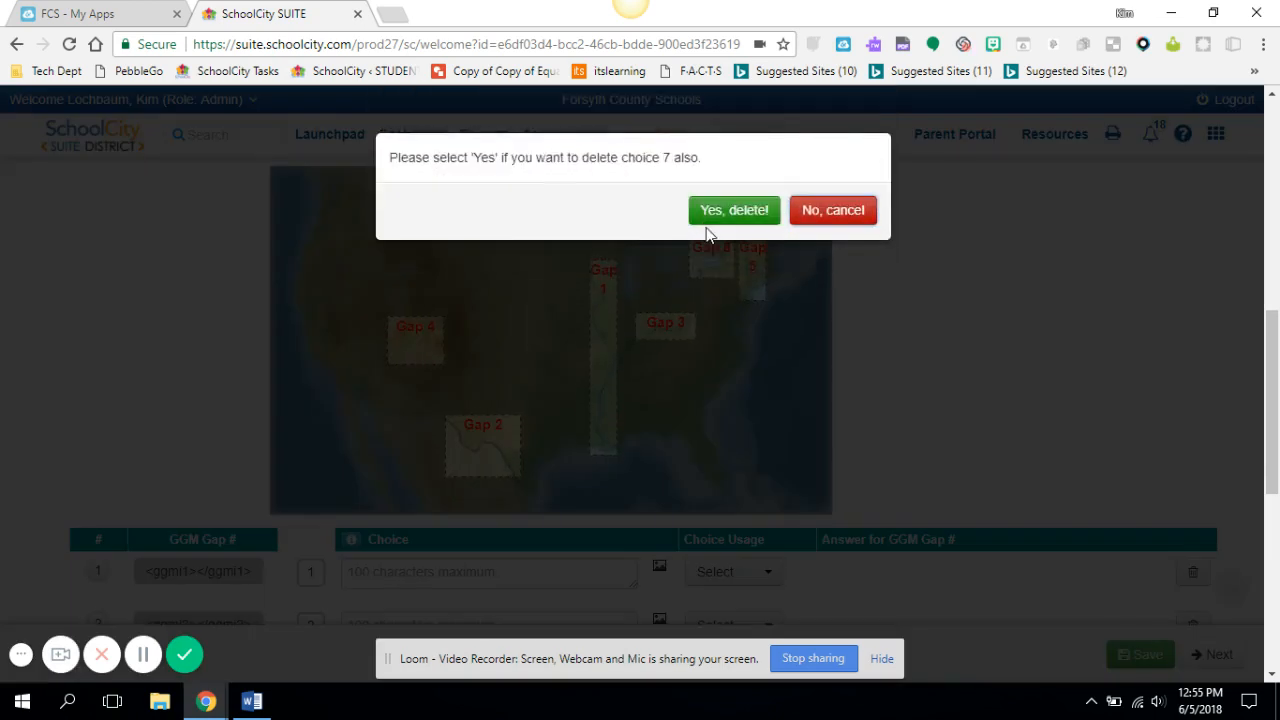
pyautogui.click(709, 220)
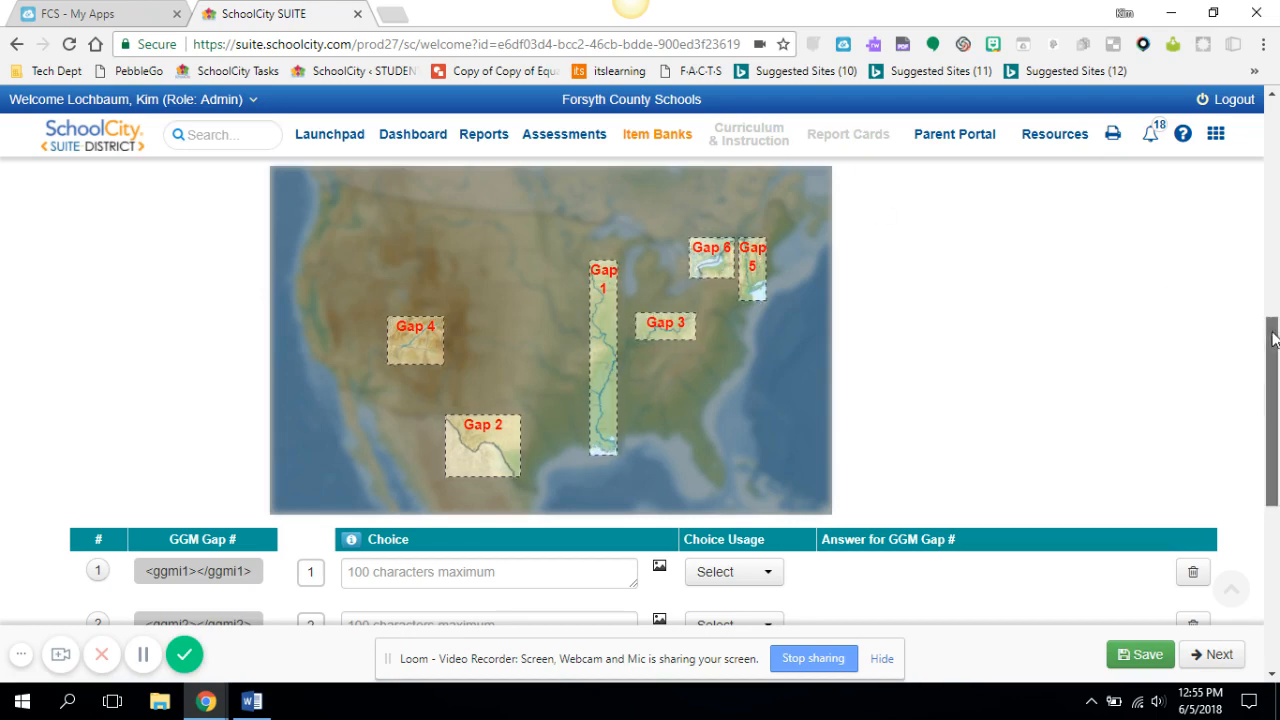
# Enter Mississippi as the first choice, set its usage to Once and its answer to GGM Gap 1
pyautogui.moveTo(1268, 348); pyautogui.dragTo(1266, 393)
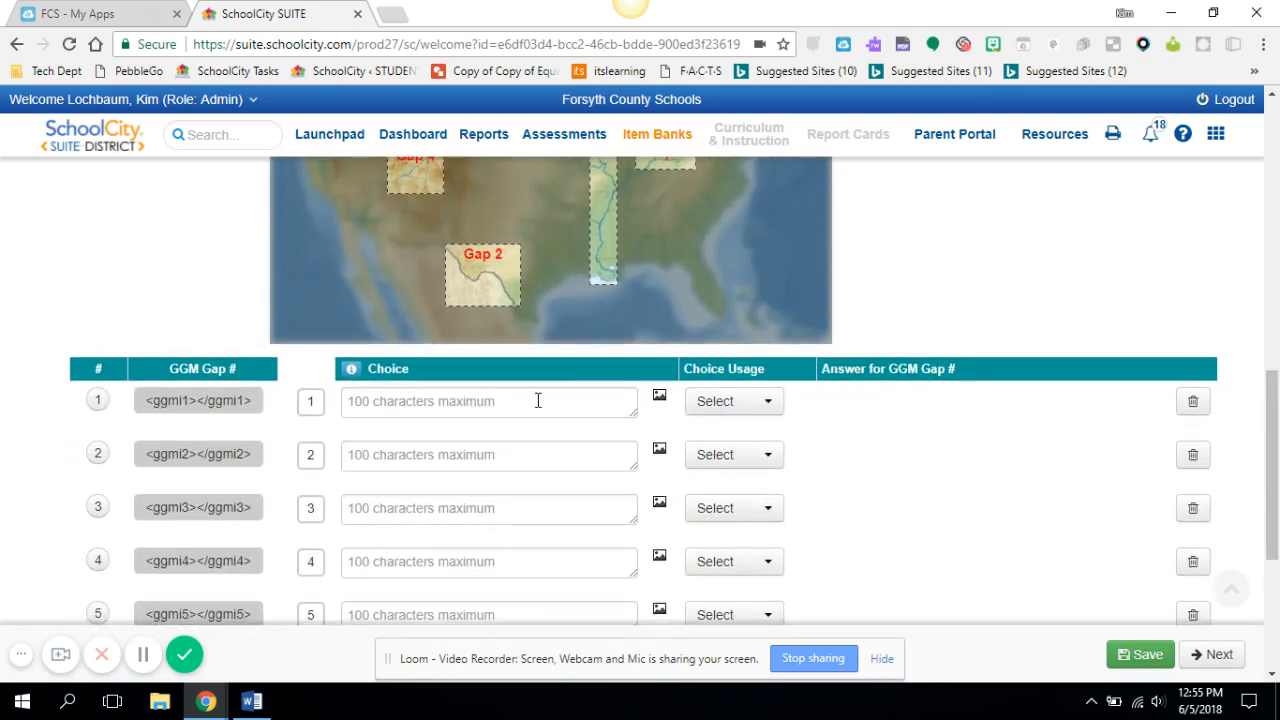
pyautogui.click(435, 413)
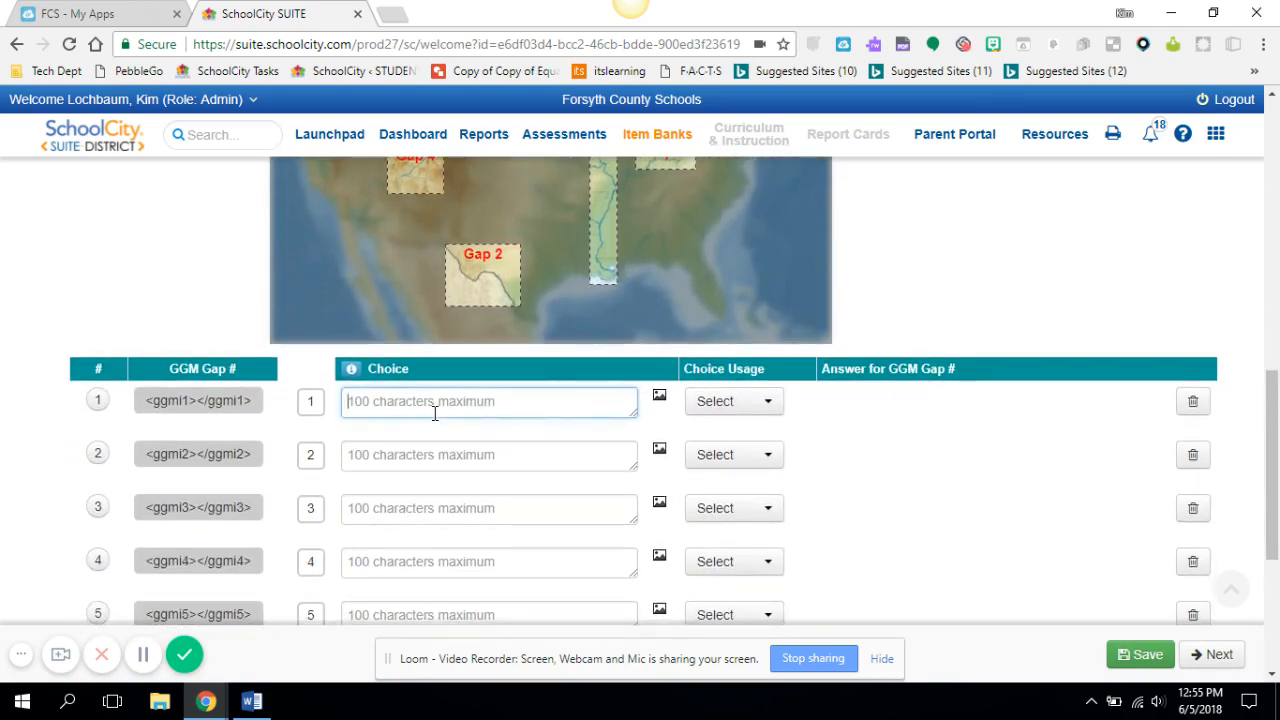
pyautogui.write('Mississippi')
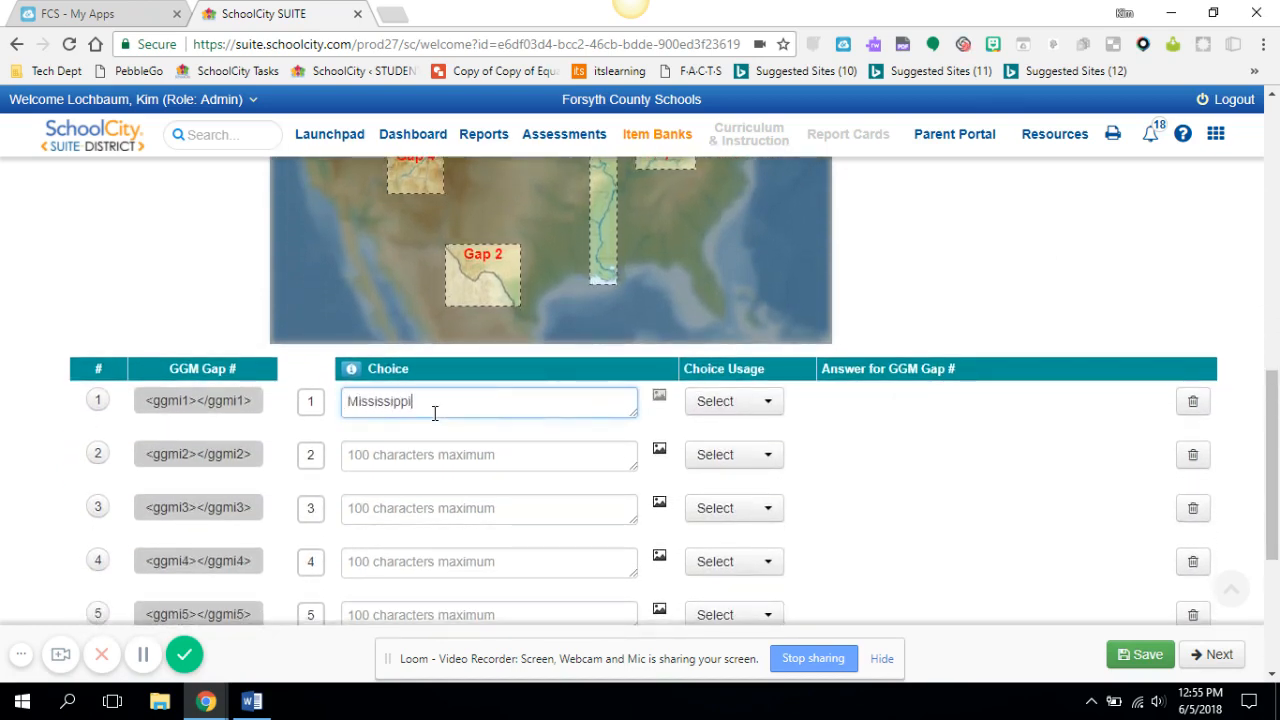
pyautogui.click(771, 404)
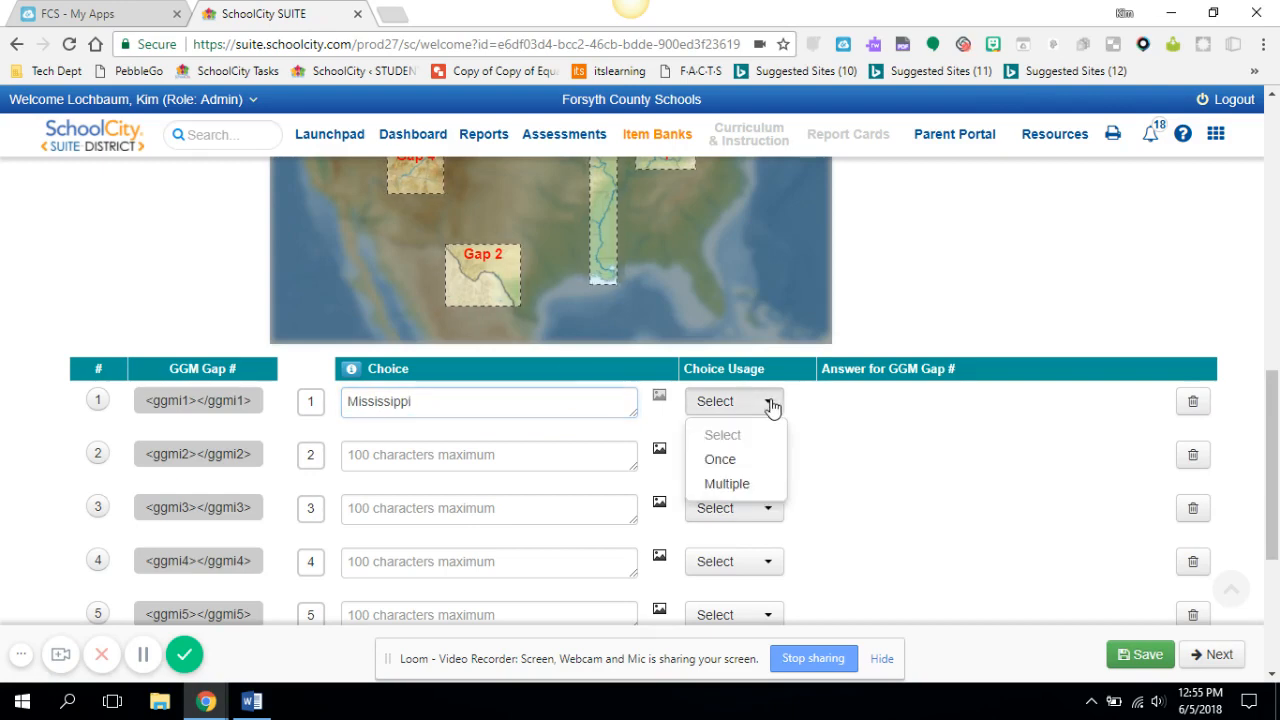
pyautogui.click(755, 459)
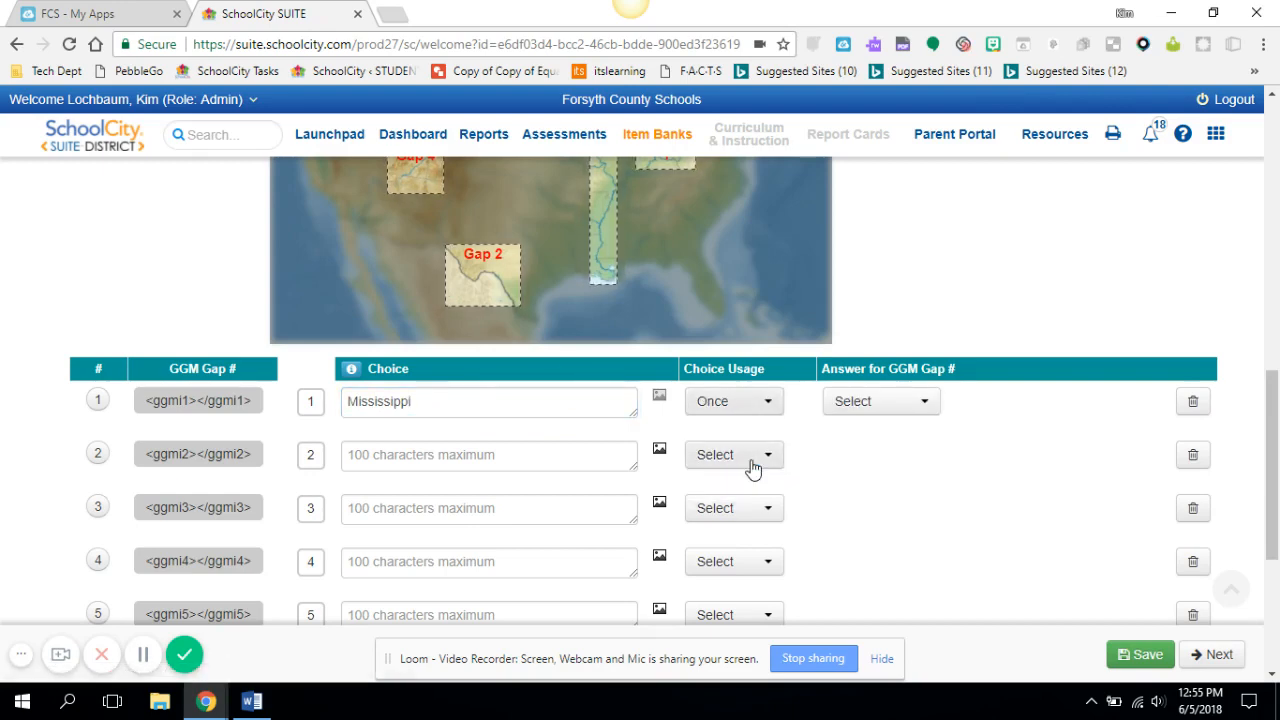
pyautogui.click(925, 404)
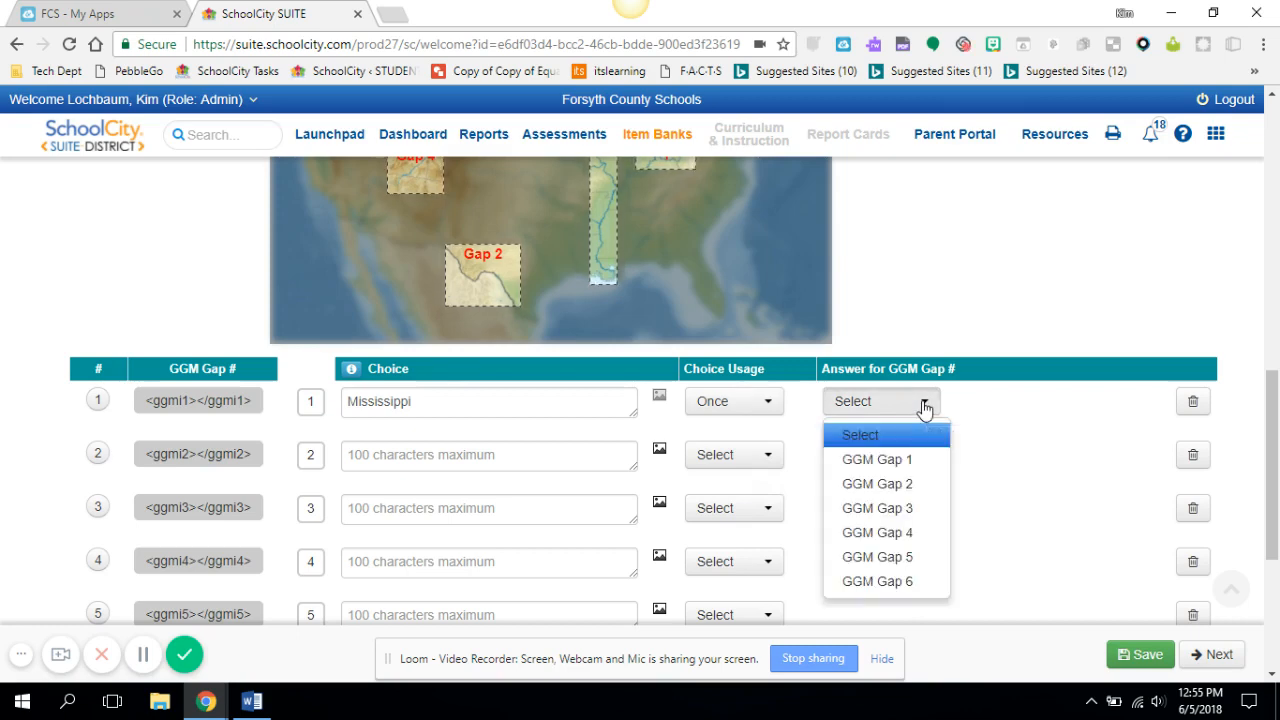
pyautogui.click(926, 465)
# Enter Hudson as the second choice, set its usage to Once and its answer to GGM Gap 5
pyautogui.click(418, 453)
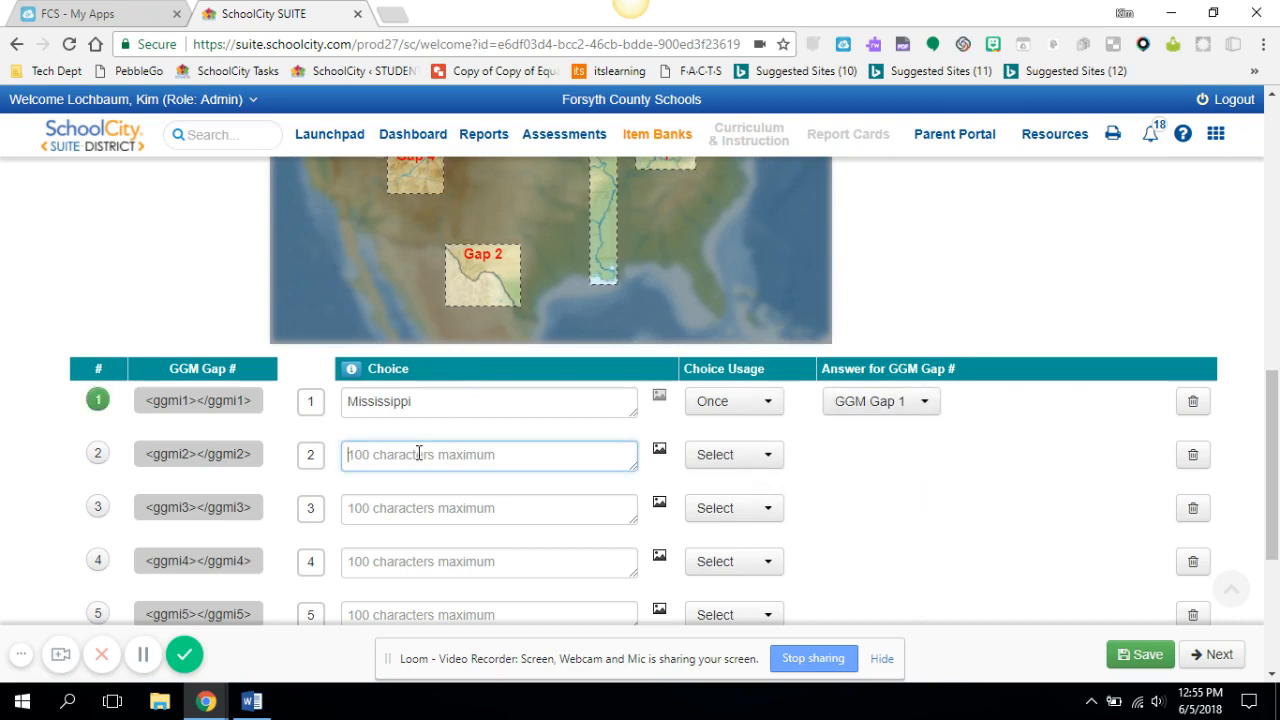
pyautogui.write('Hudson')
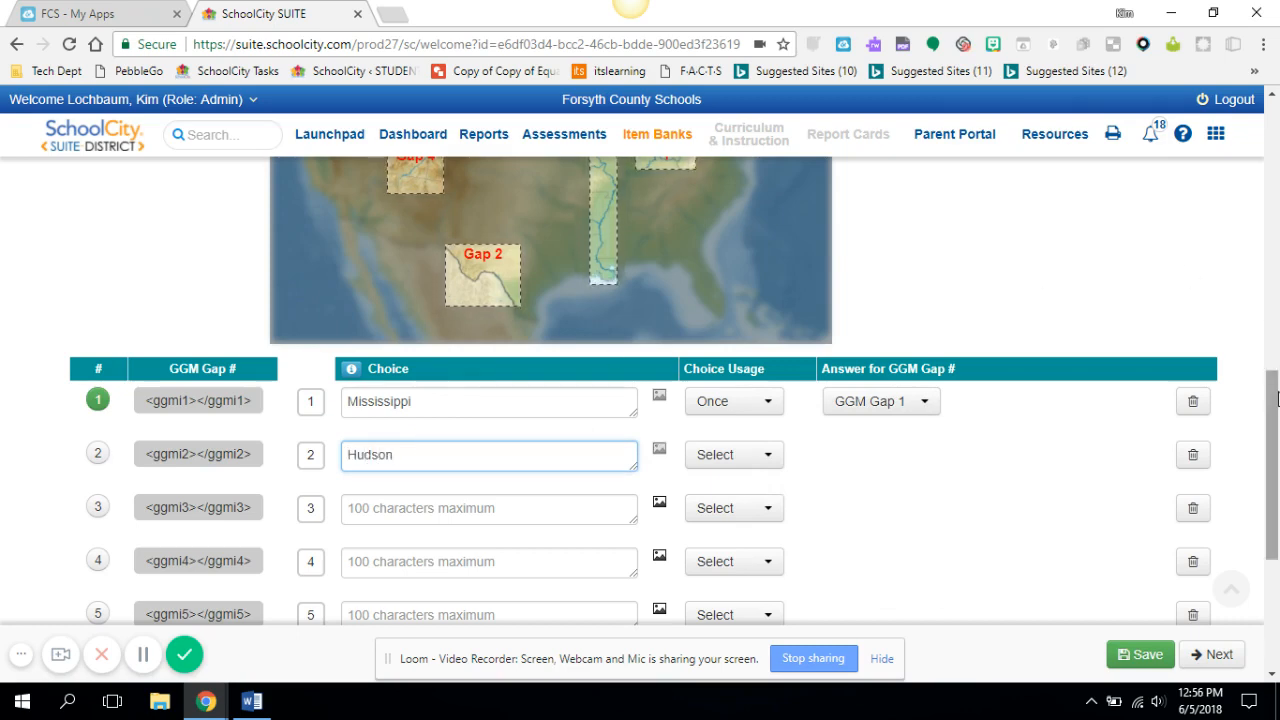
pyautogui.moveTo(1277, 399); pyautogui.dragTo(1249, 414)
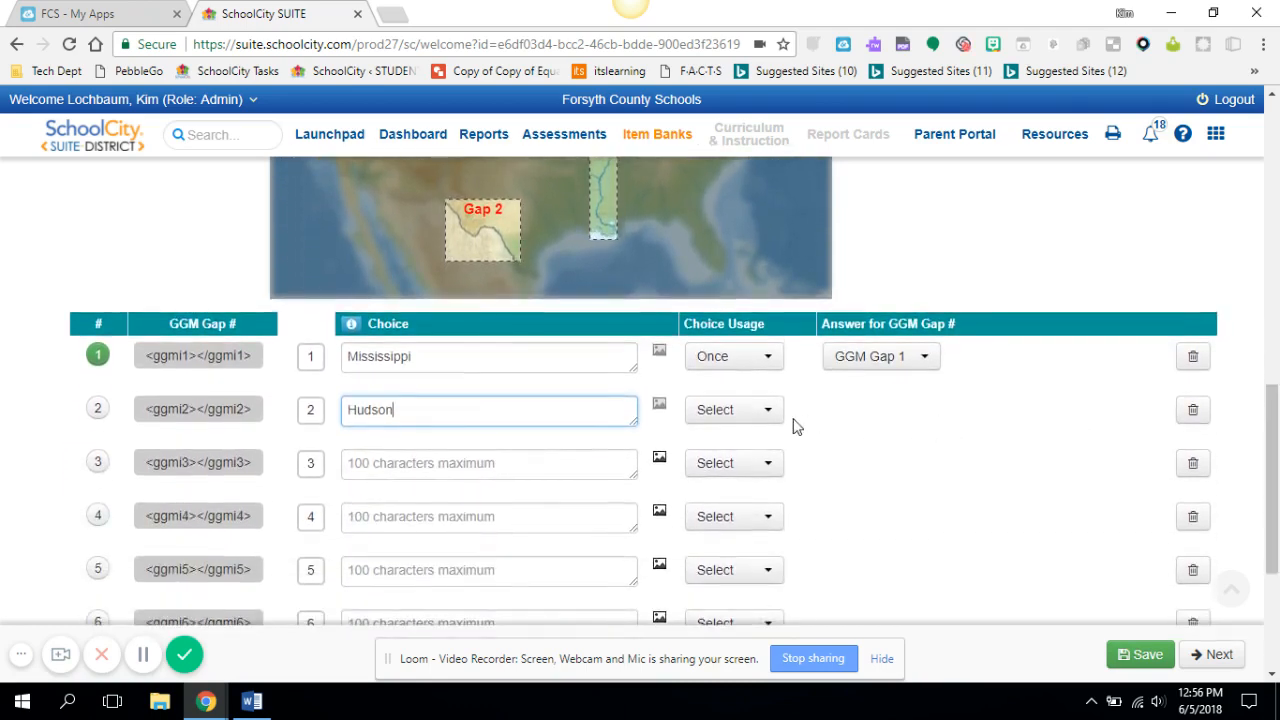
pyautogui.click(768, 411)
pyautogui.click(728, 467)
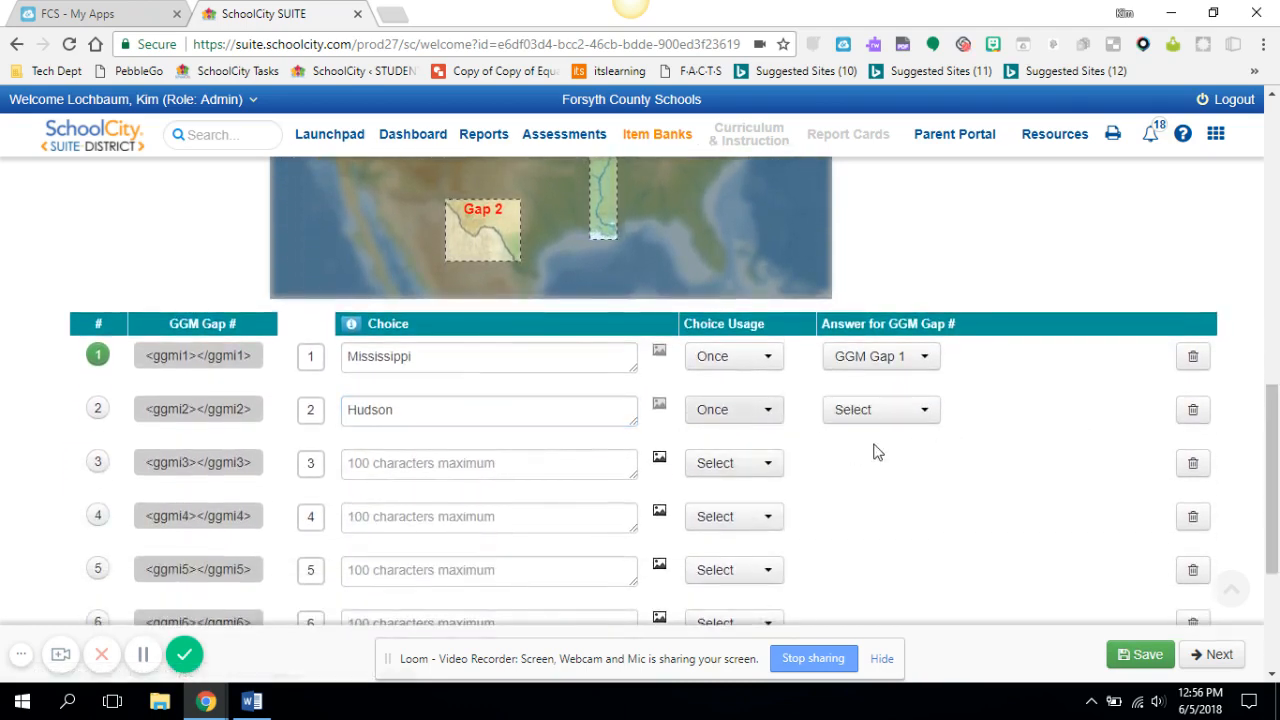
pyautogui.click(921, 414)
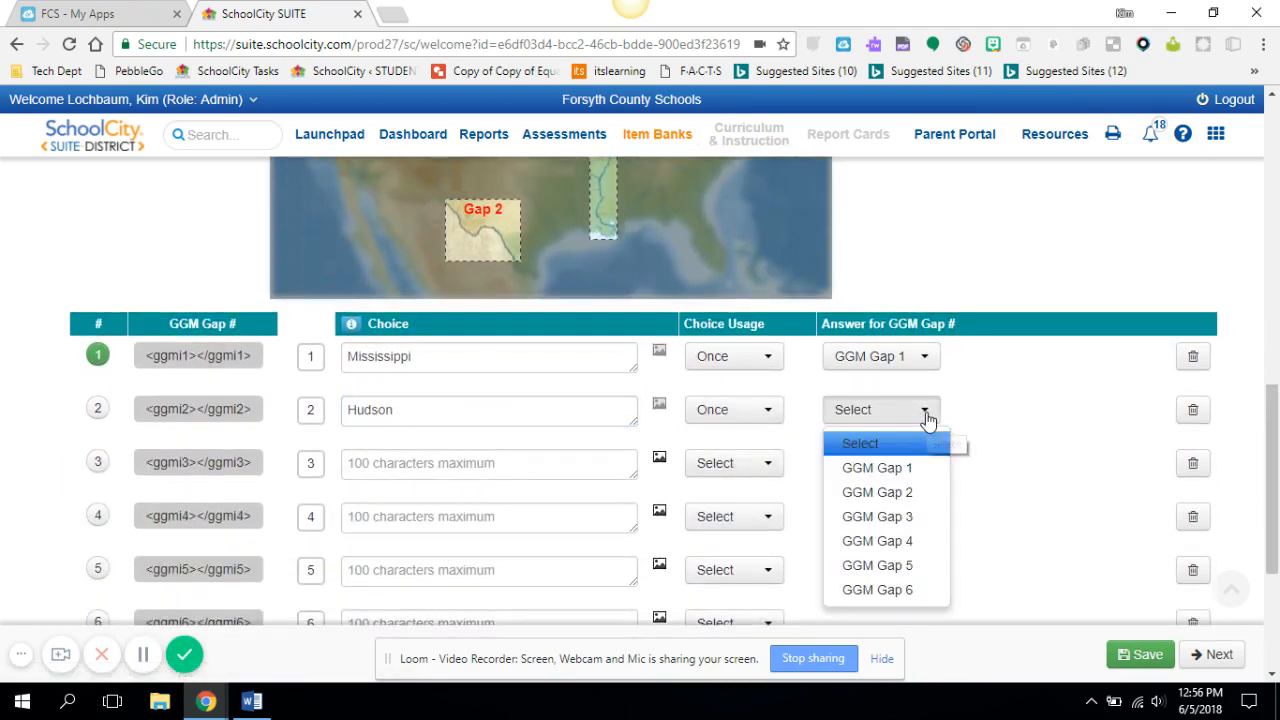
pyautogui.click(921, 565)
# Enter St. Lawrence as the third choice, set its usage to Once and its answer to GGM Gap 6
pyautogui.click(429, 473)
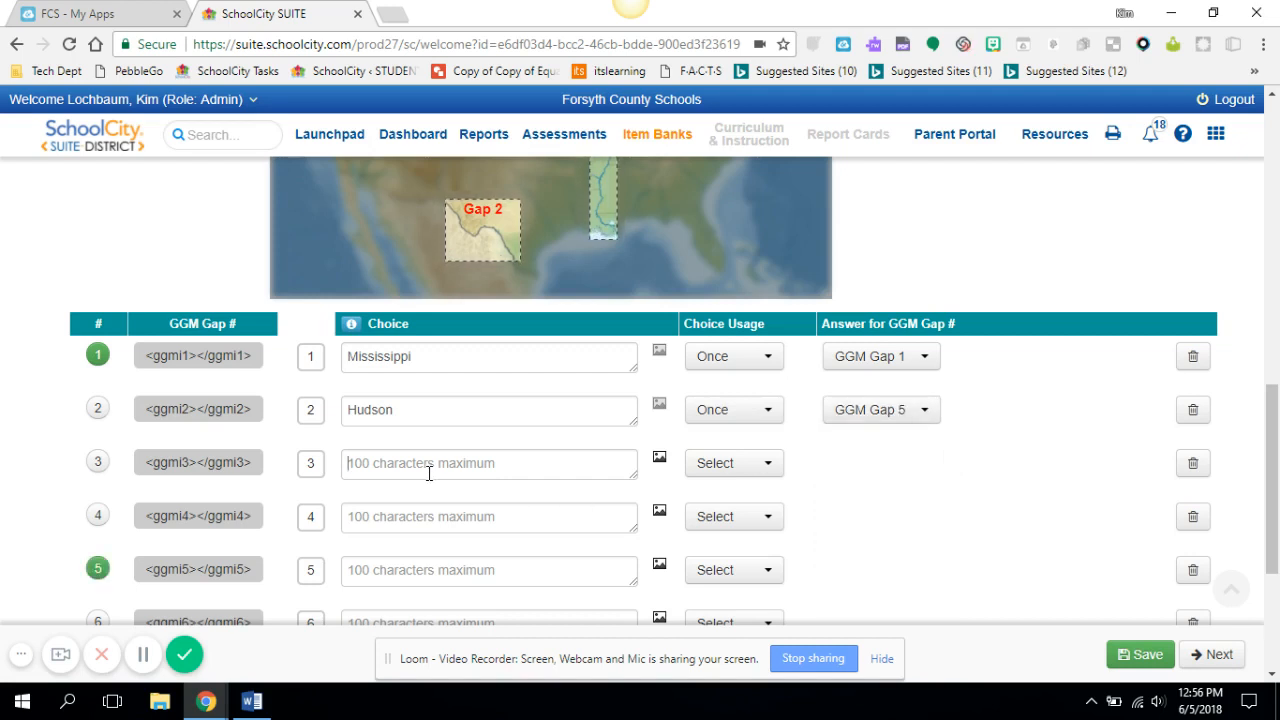
pyautogui.write('St. ')
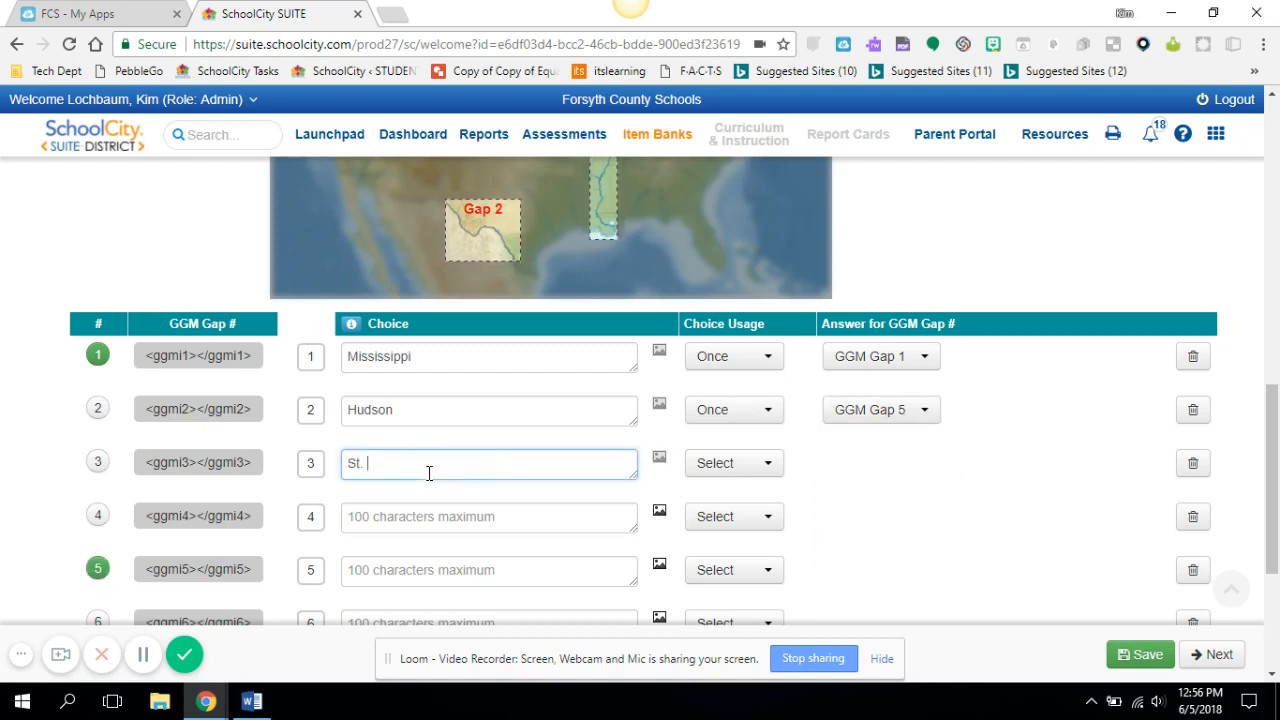
pyautogui.write('Lawrence')
pyautogui.click(766, 470)
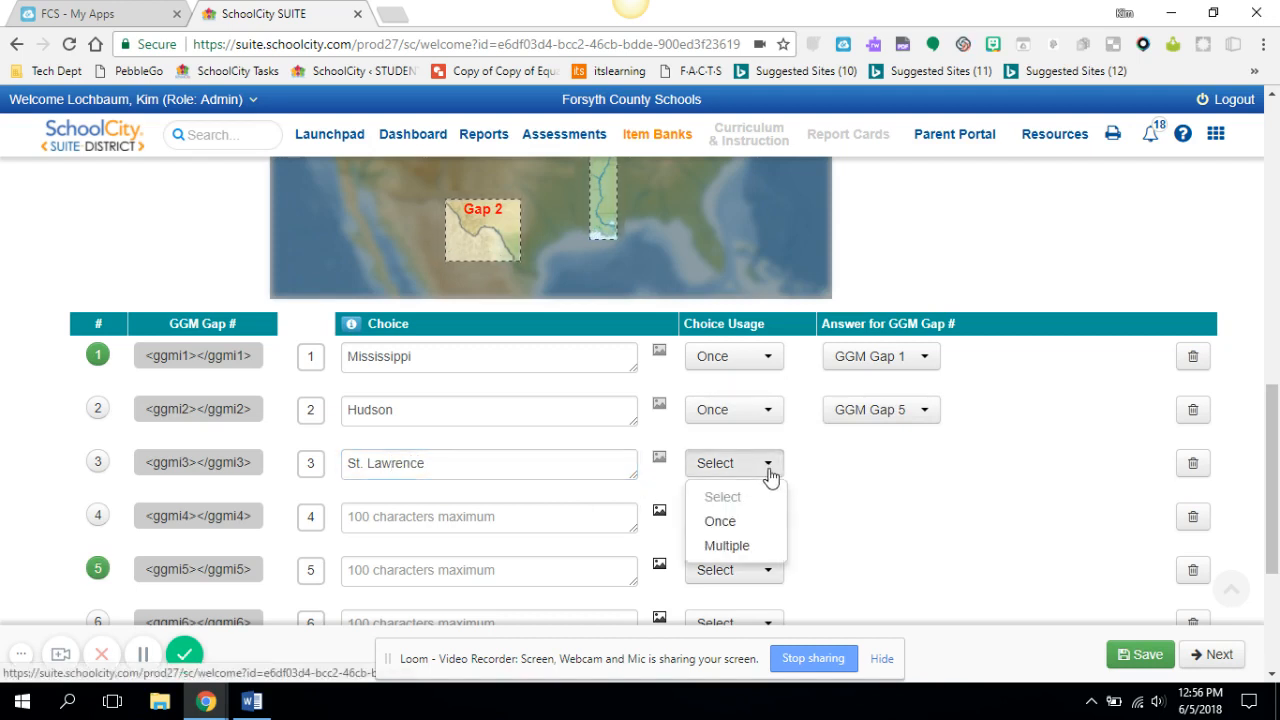
pyautogui.click(758, 522)
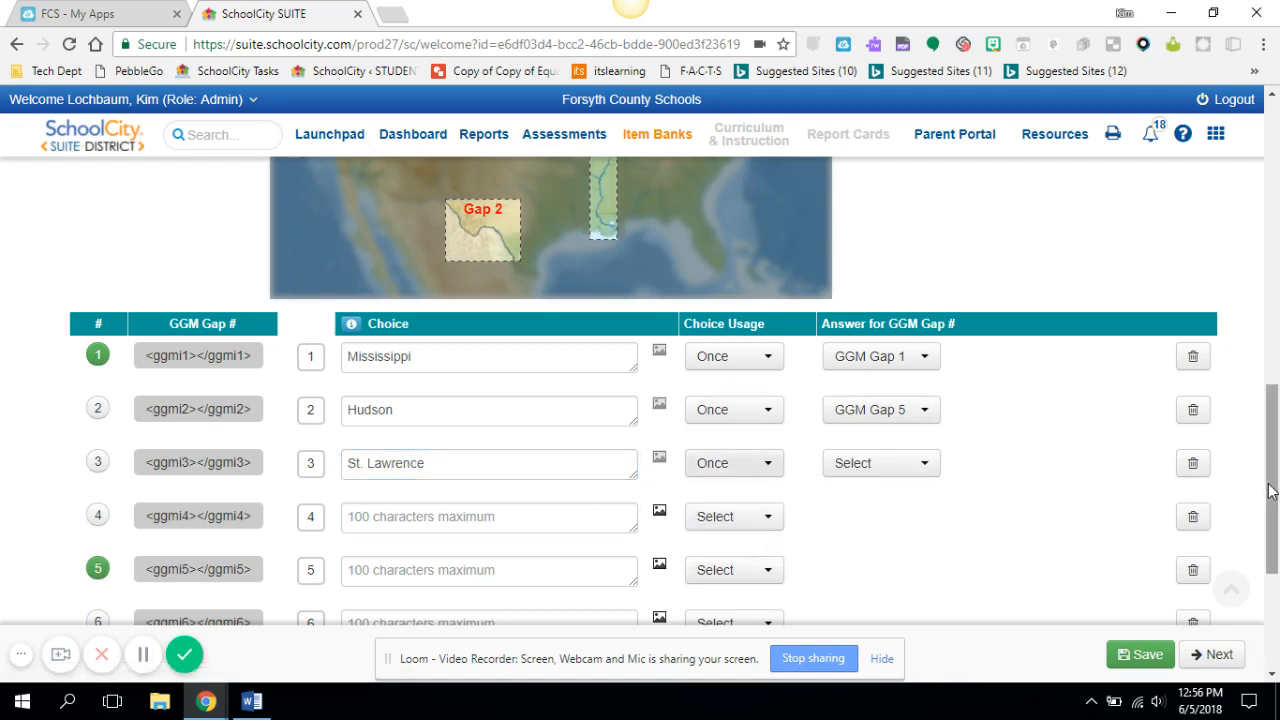
pyautogui.moveTo(1270, 490)
pyautogui.mouseDown()
pyautogui.moveTo(1272, 411)
pyautogui.moveTo(1277, 492)
pyautogui.mouseUp()
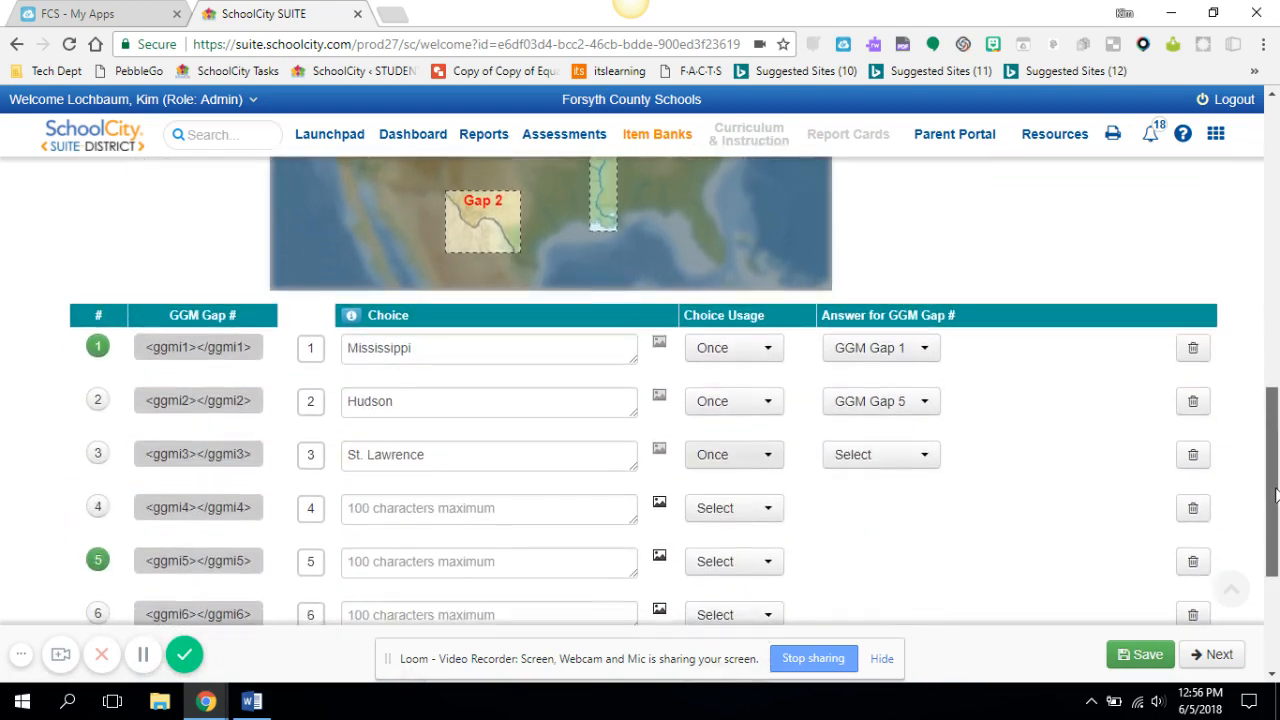
pyautogui.click(922, 455)
pyautogui.click(877, 632)
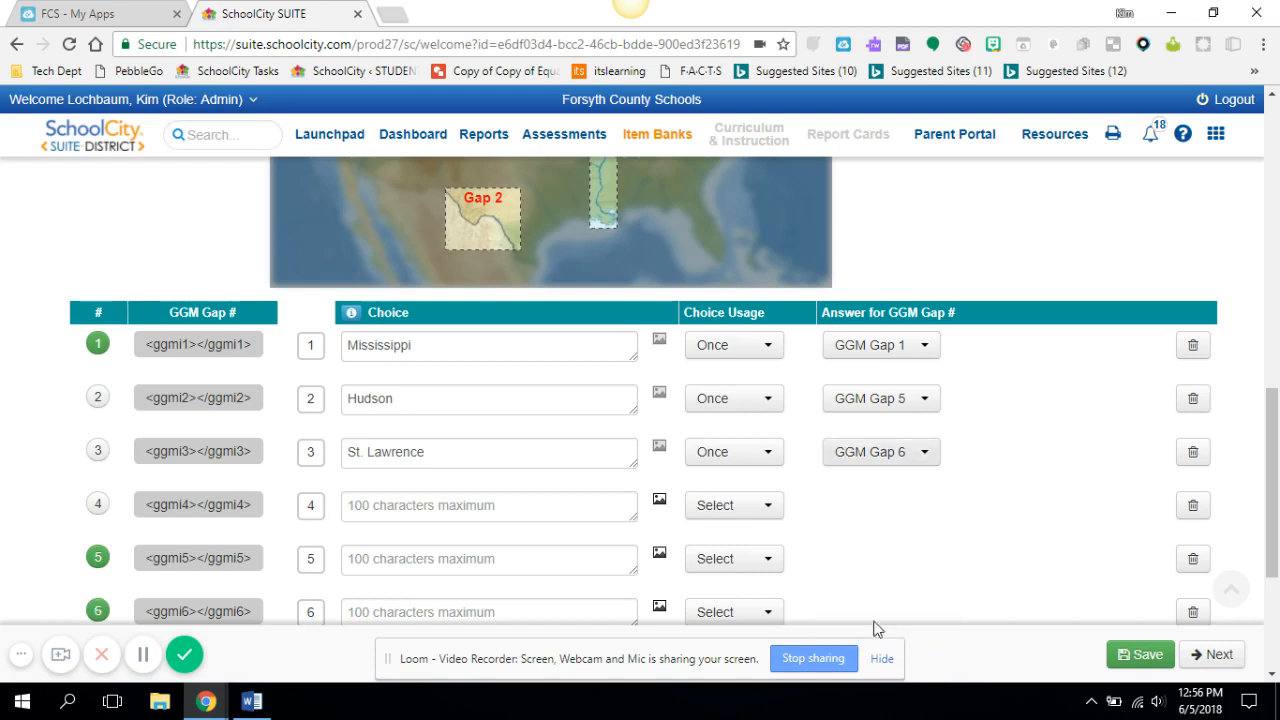
# Enter Rio Grande as the fourth choice, set its usage to Once and its answer to GGM Gap 2
pyautogui.click(440, 510)
pyautogui.write('Rio Grande')
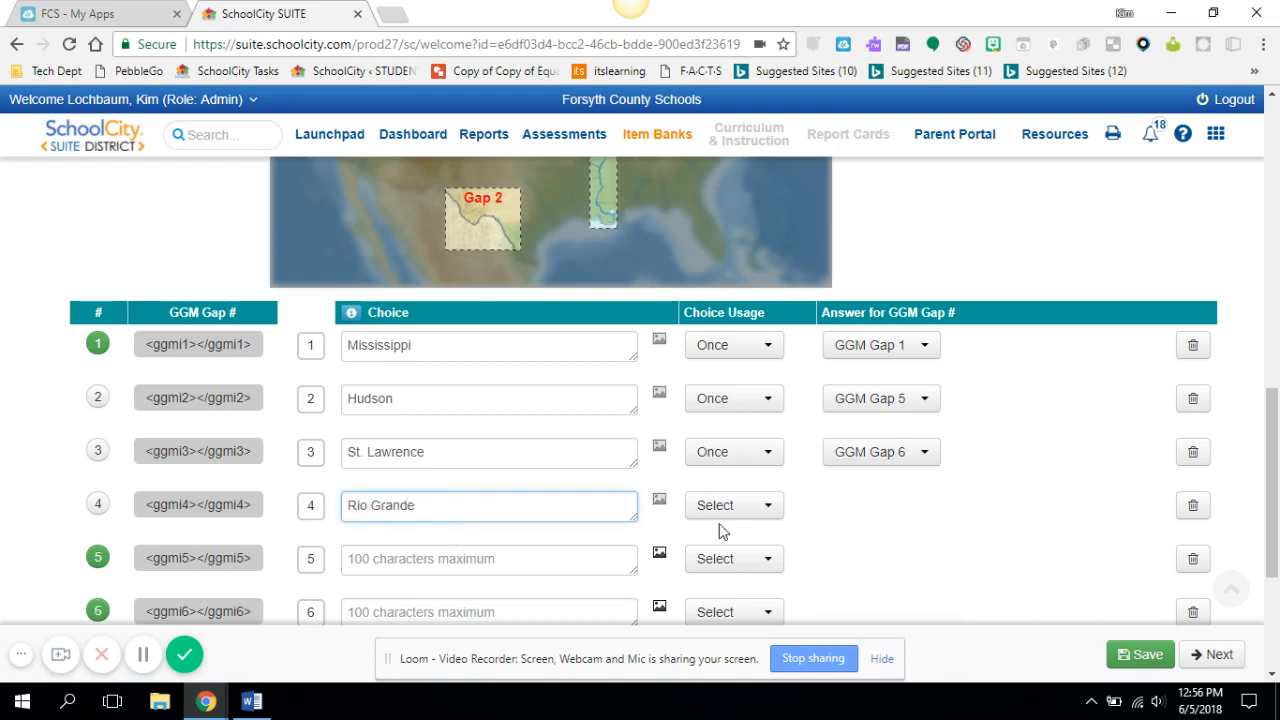
pyautogui.click(765, 508)
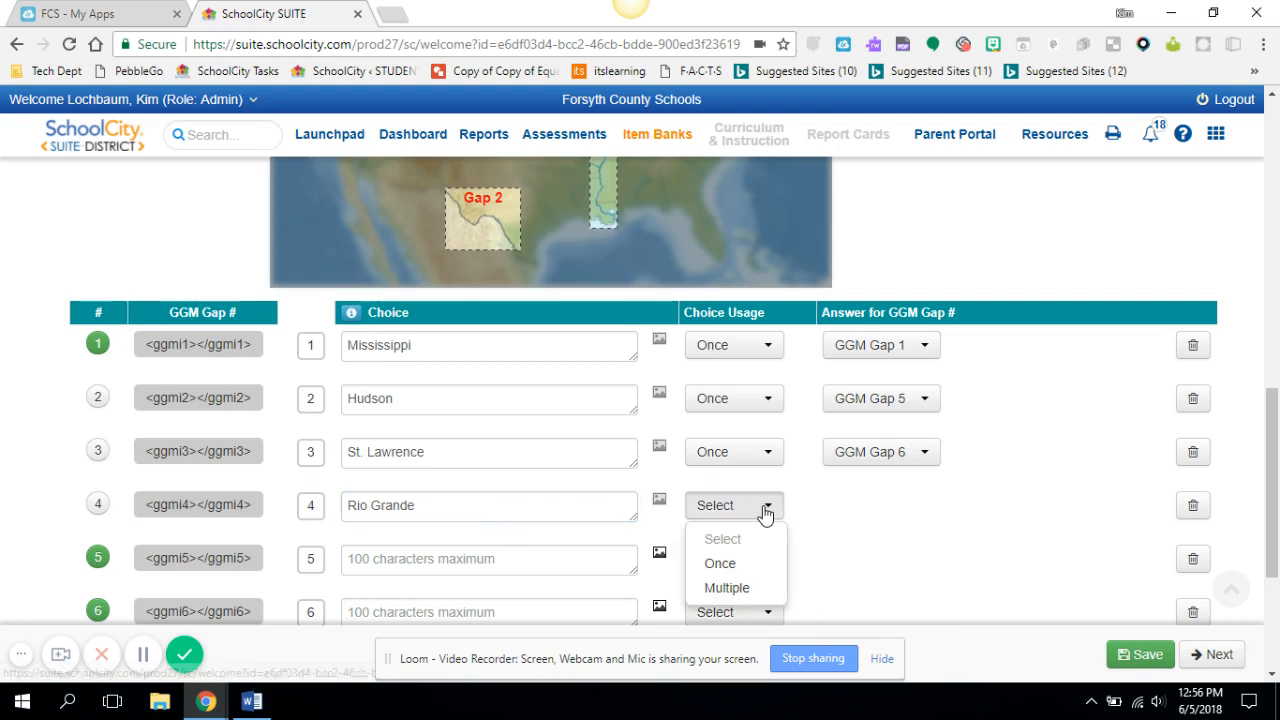
pyautogui.click(760, 577)
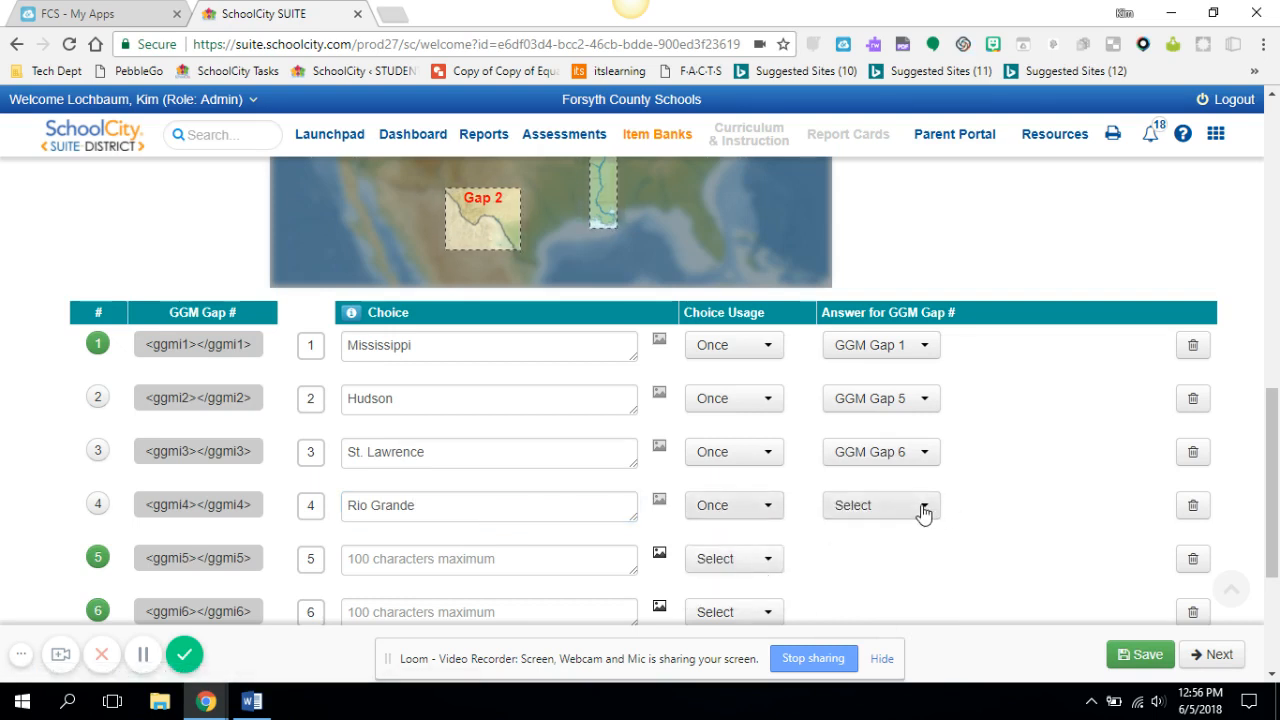
pyautogui.click(917, 506)
pyautogui.click(919, 507)
pyautogui.click(919, 507)
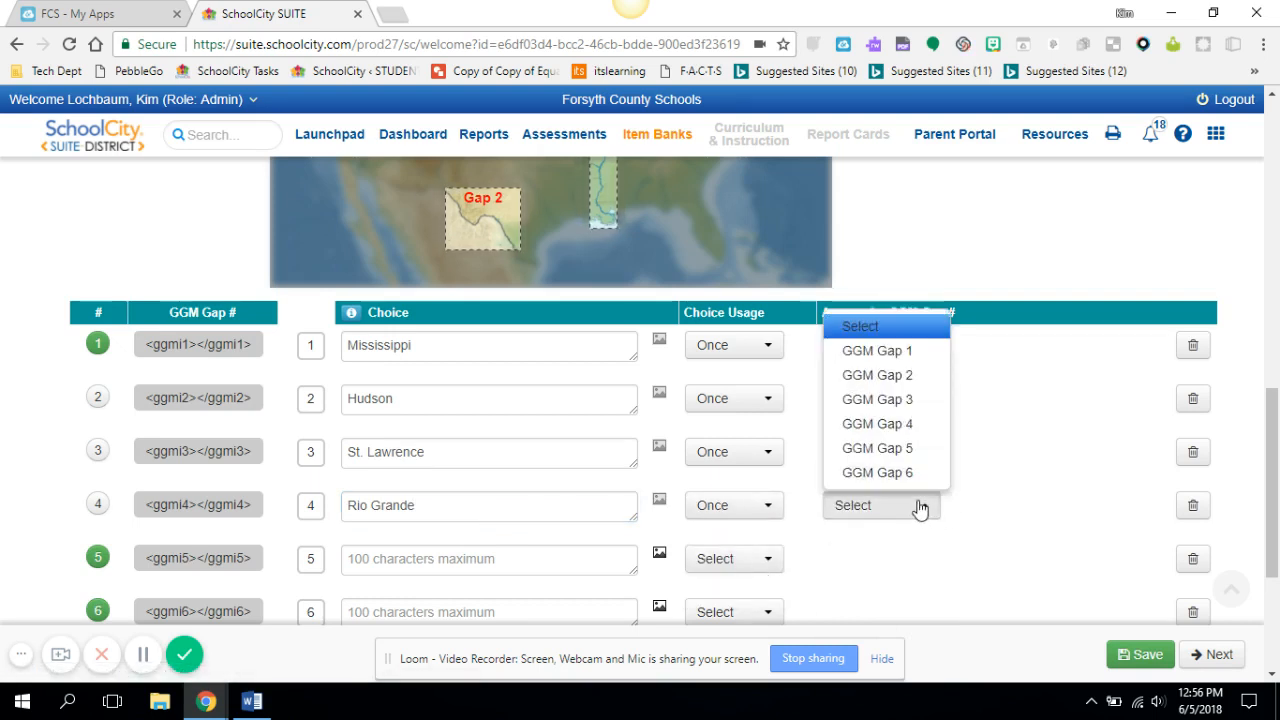
pyautogui.click(892, 376)
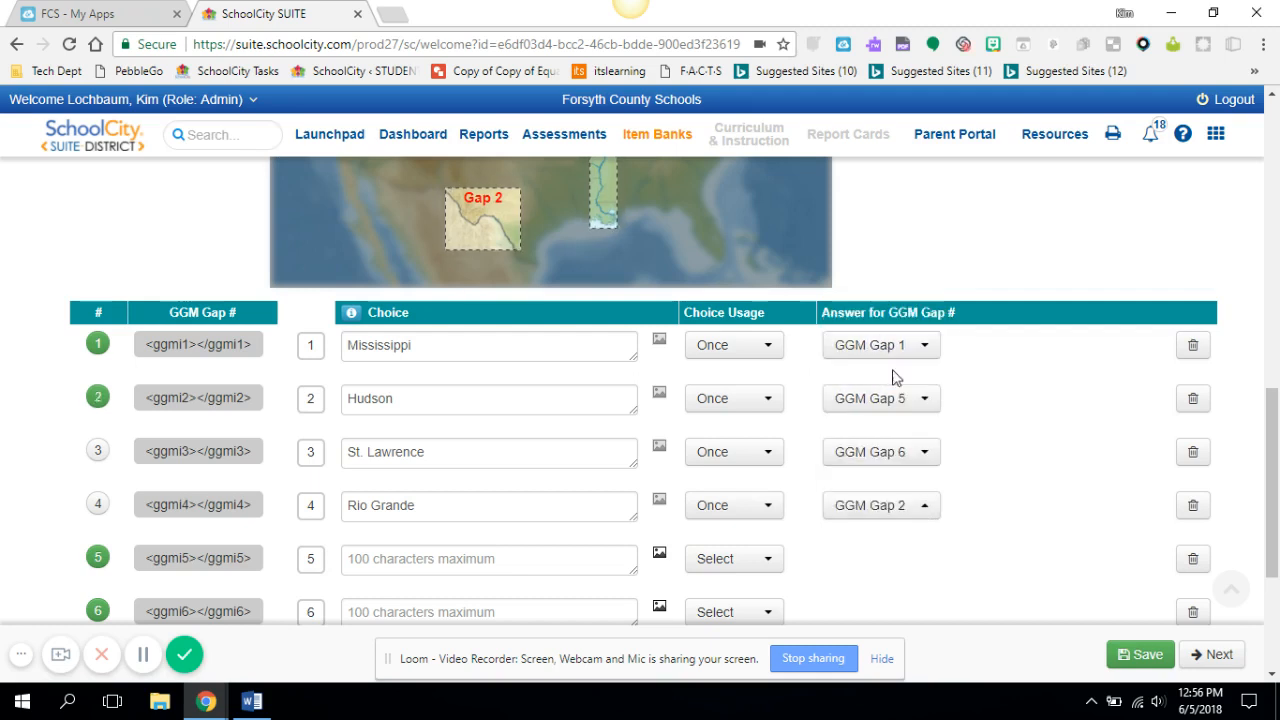
# Enter Ohio as the fifth choice, set its usage to Once and its answer to GGM Gap 3
pyautogui.click(453, 564)
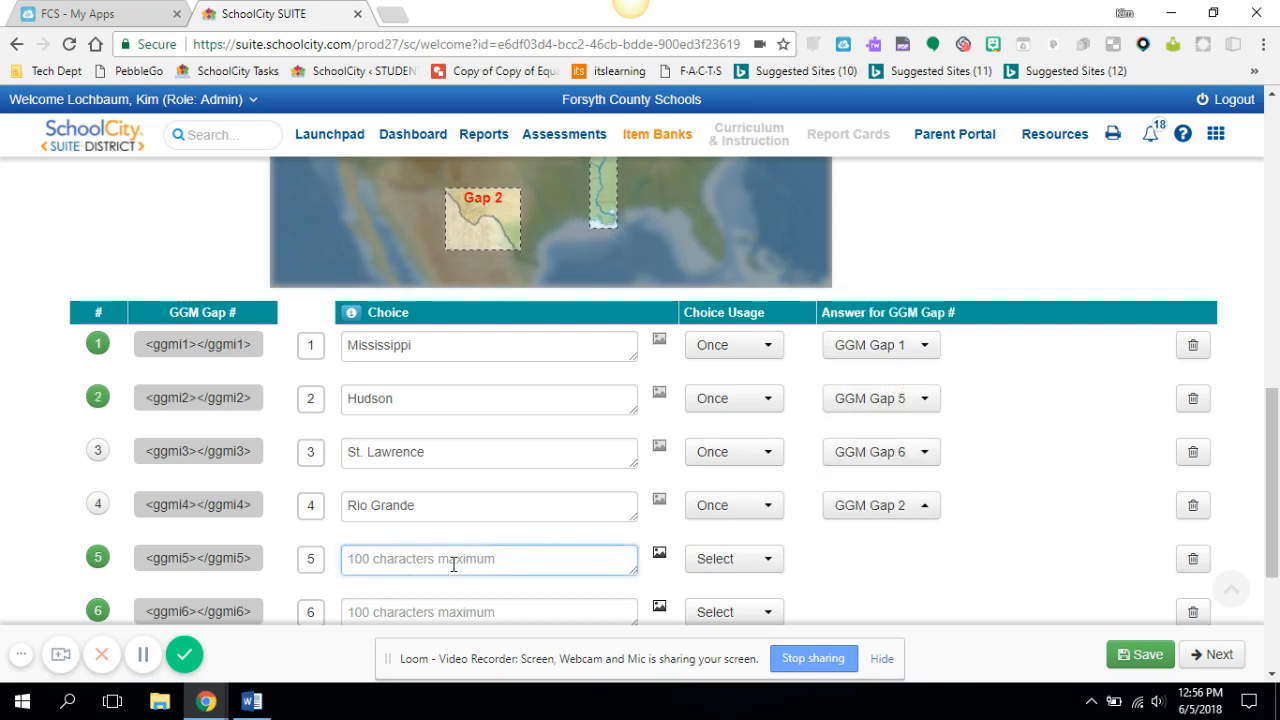
pyautogui.write('ohio')
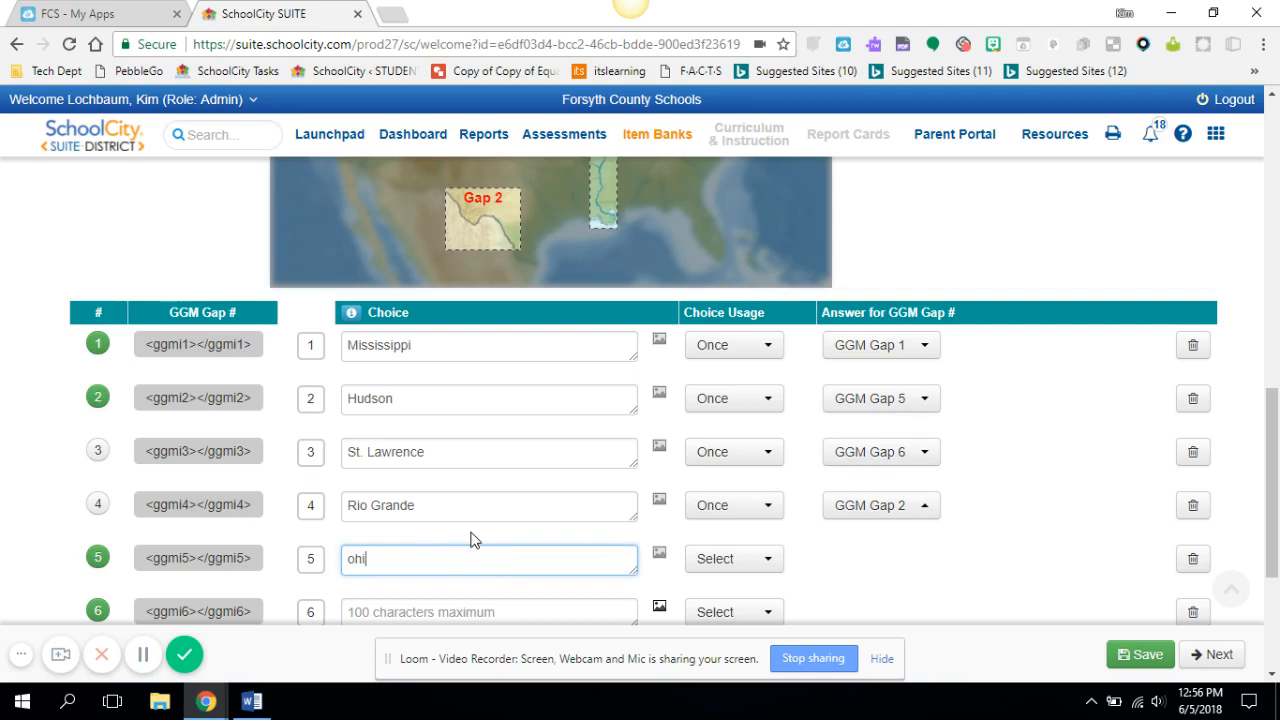
pyautogui.press('BackSpace')
pyautogui.press('BackSpace')
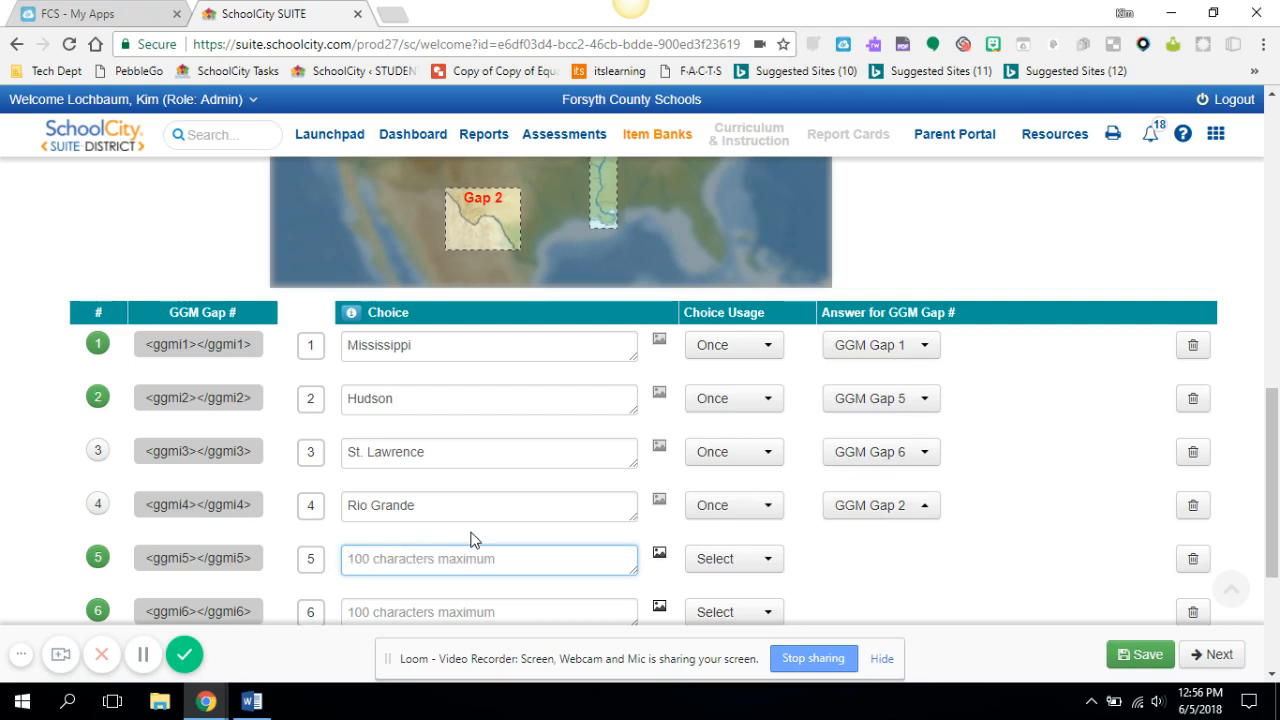
pyautogui.write('Ohio')
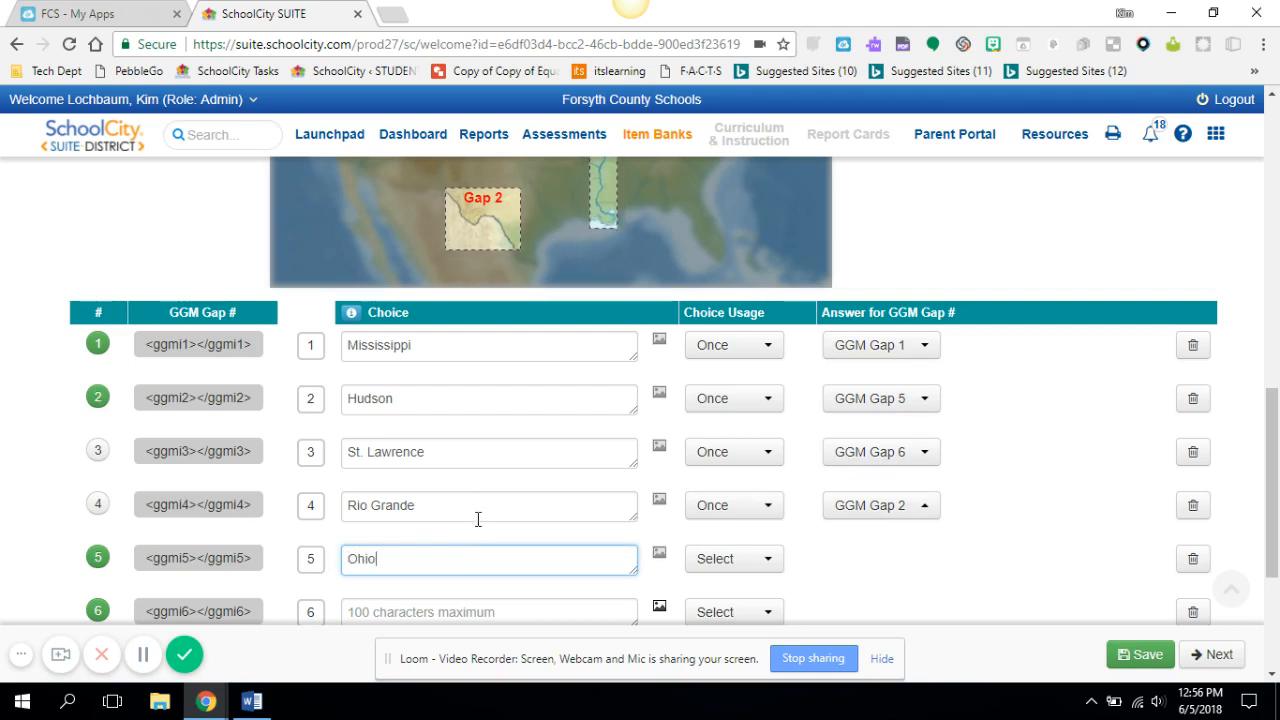
pyautogui.click(766, 560)
pyautogui.click(748, 619)
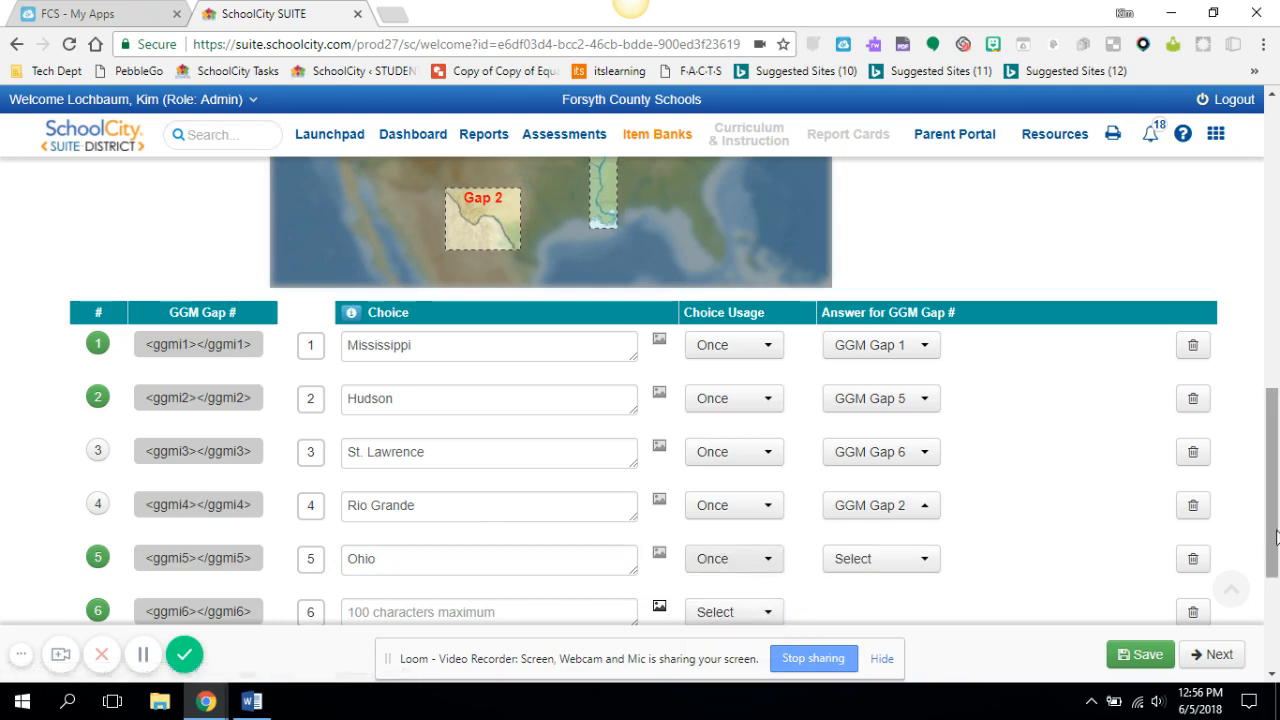
pyautogui.moveTo(1272, 520); pyautogui.dragTo(1275, 548)
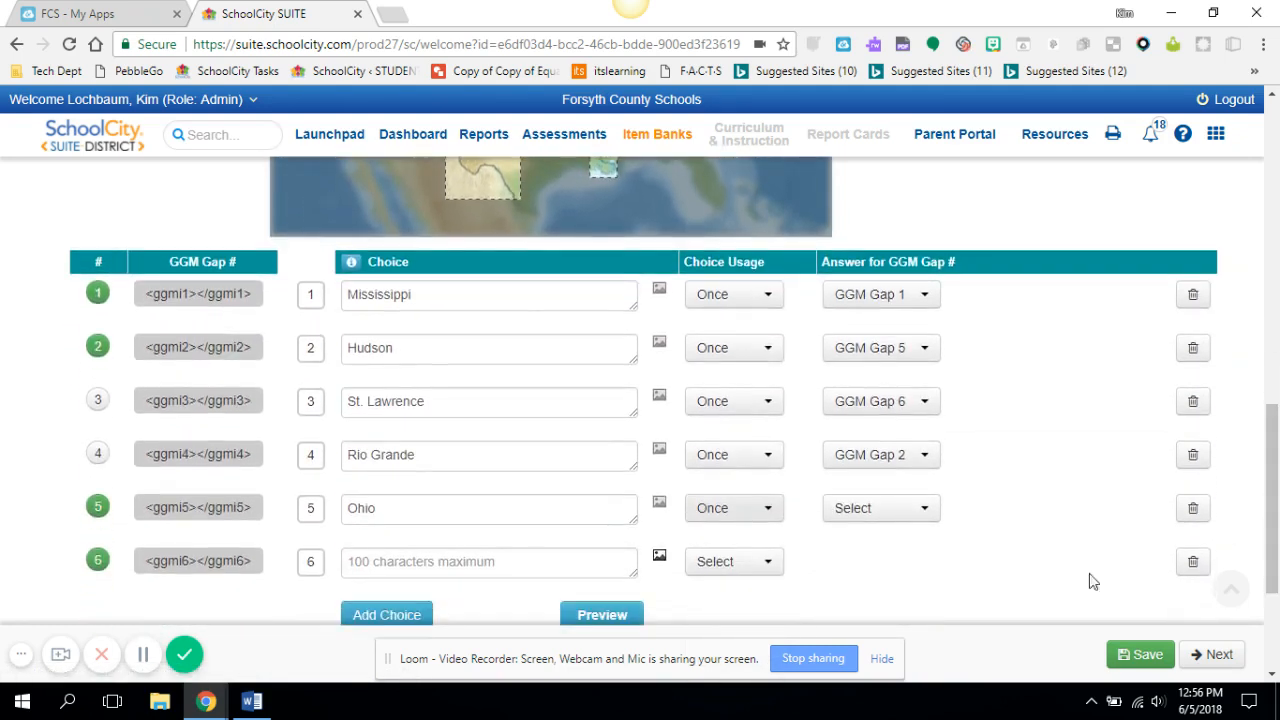
pyautogui.click(928, 510)
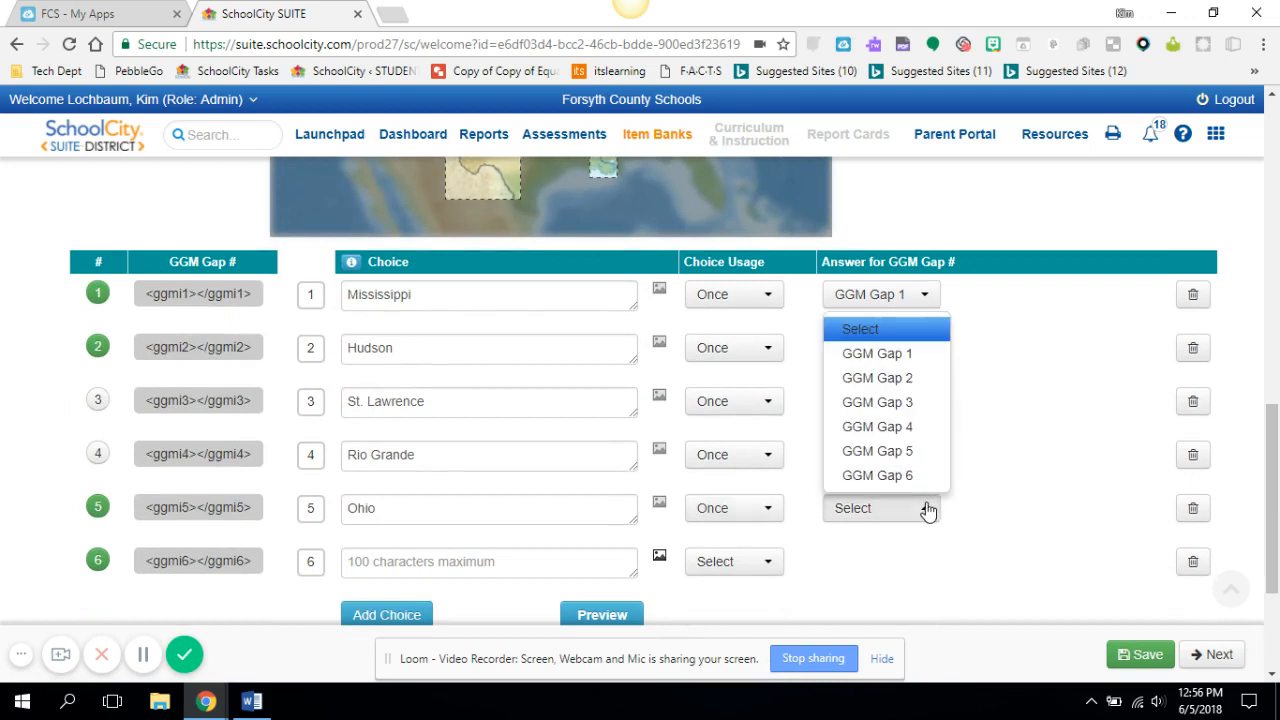
pyautogui.click(878, 402)
# Enter Colorado as the sixth choice with usage Once and answer GGM Gap 4, then proceed to the next page
pyautogui.click(414, 567)
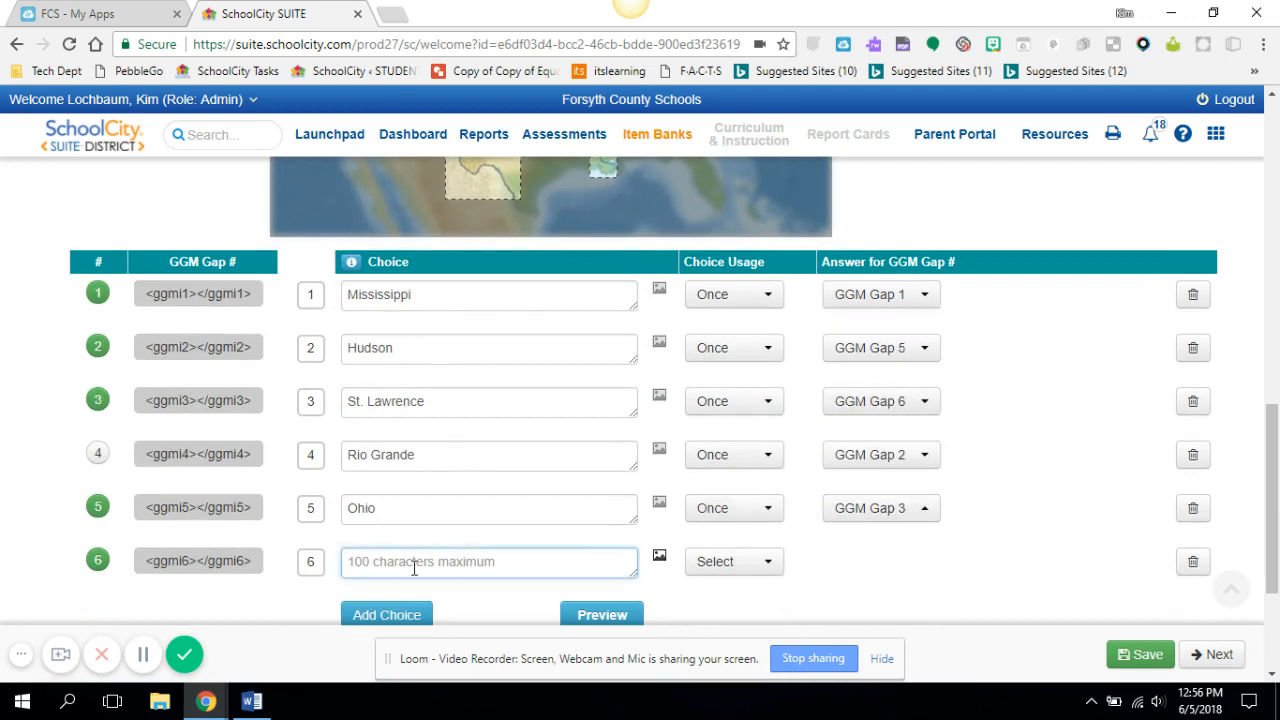
pyautogui.write('Colorado')
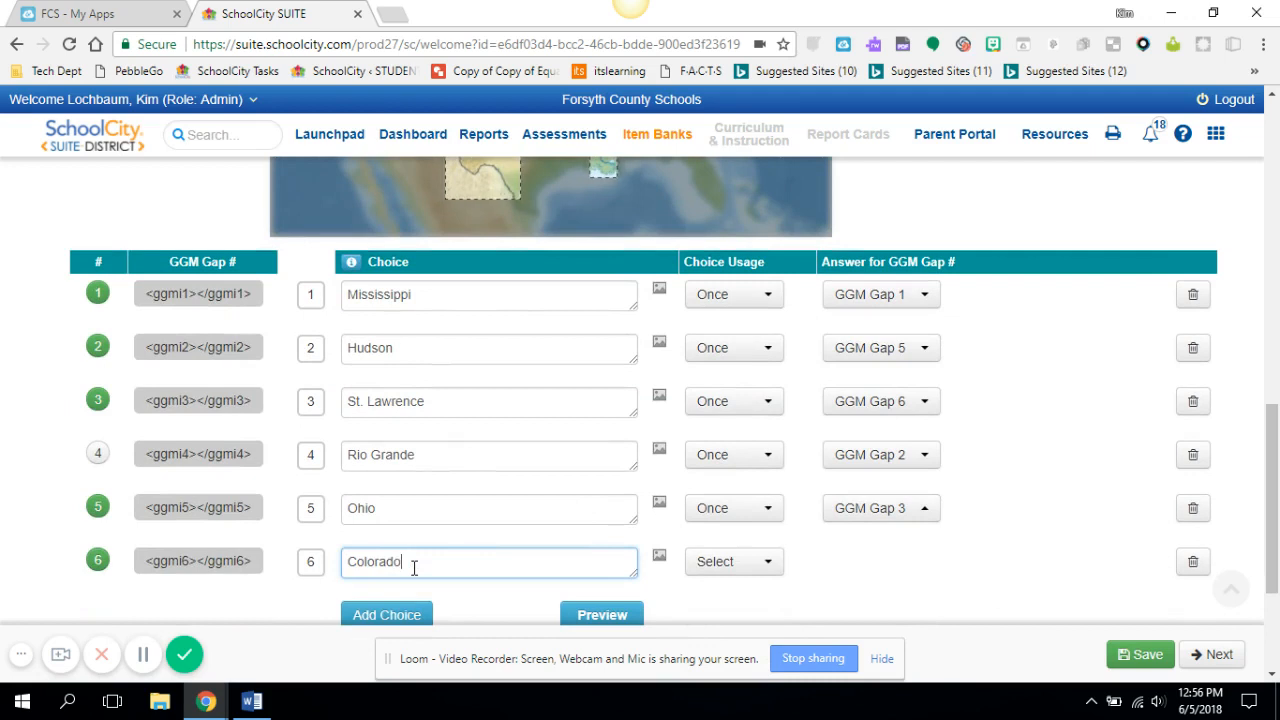
pyautogui.click(765, 563)
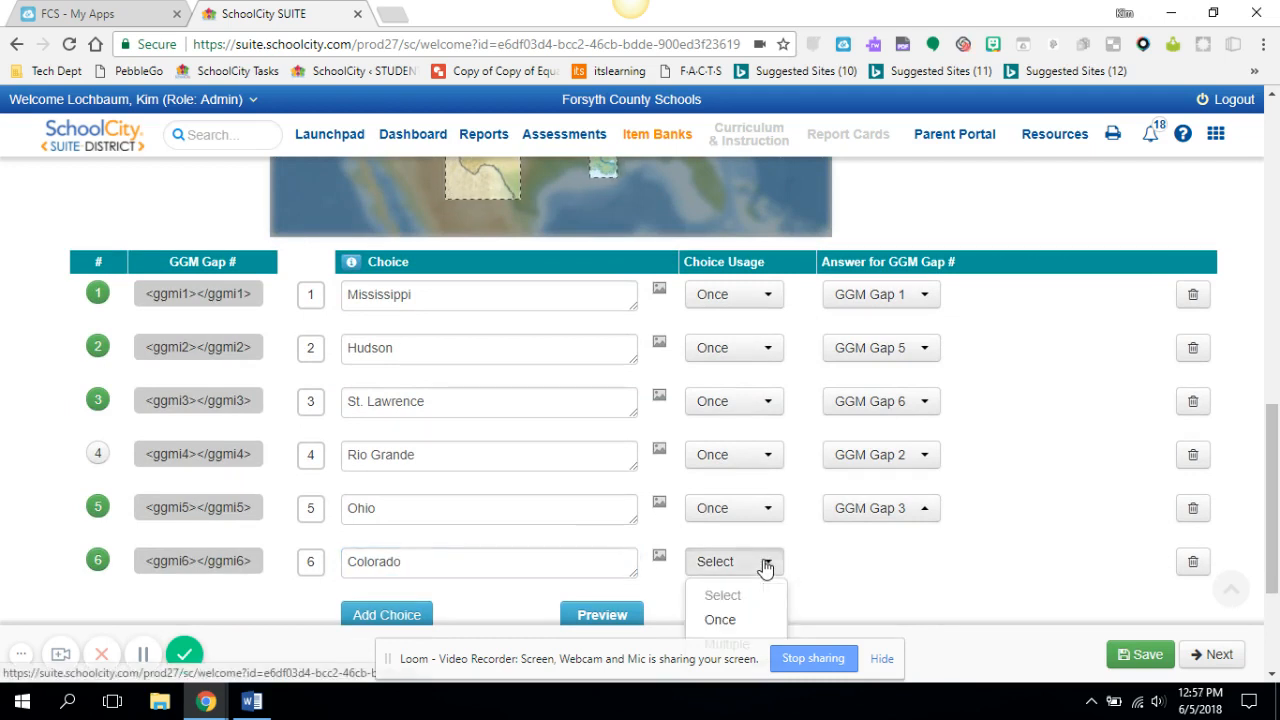
pyautogui.click(748, 619)
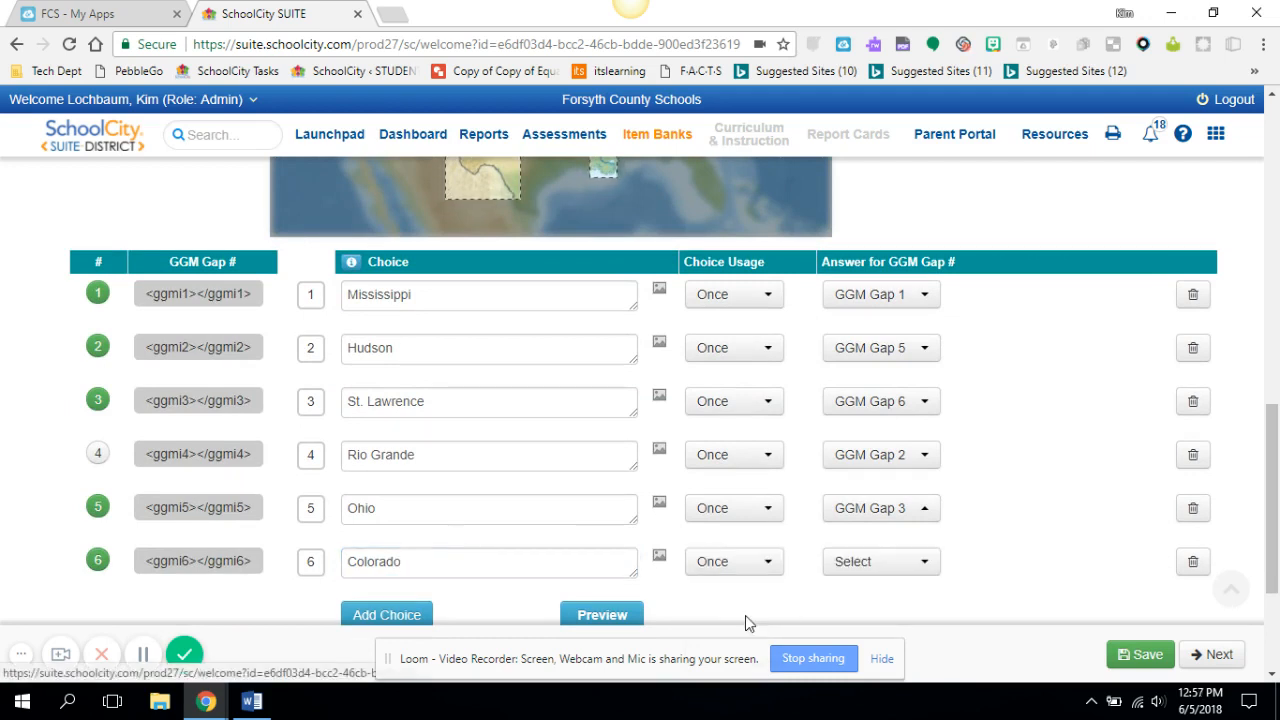
pyautogui.click(927, 568)
pyautogui.click(911, 481)
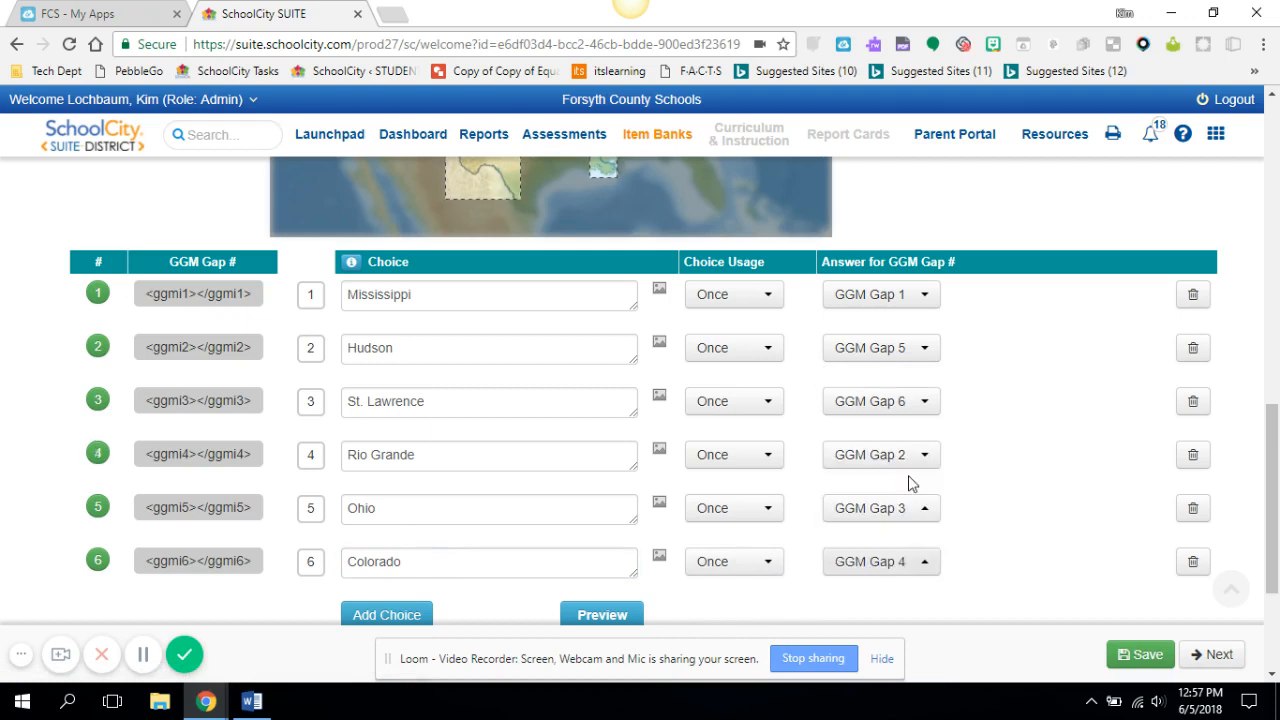
pyautogui.click(1218, 656)
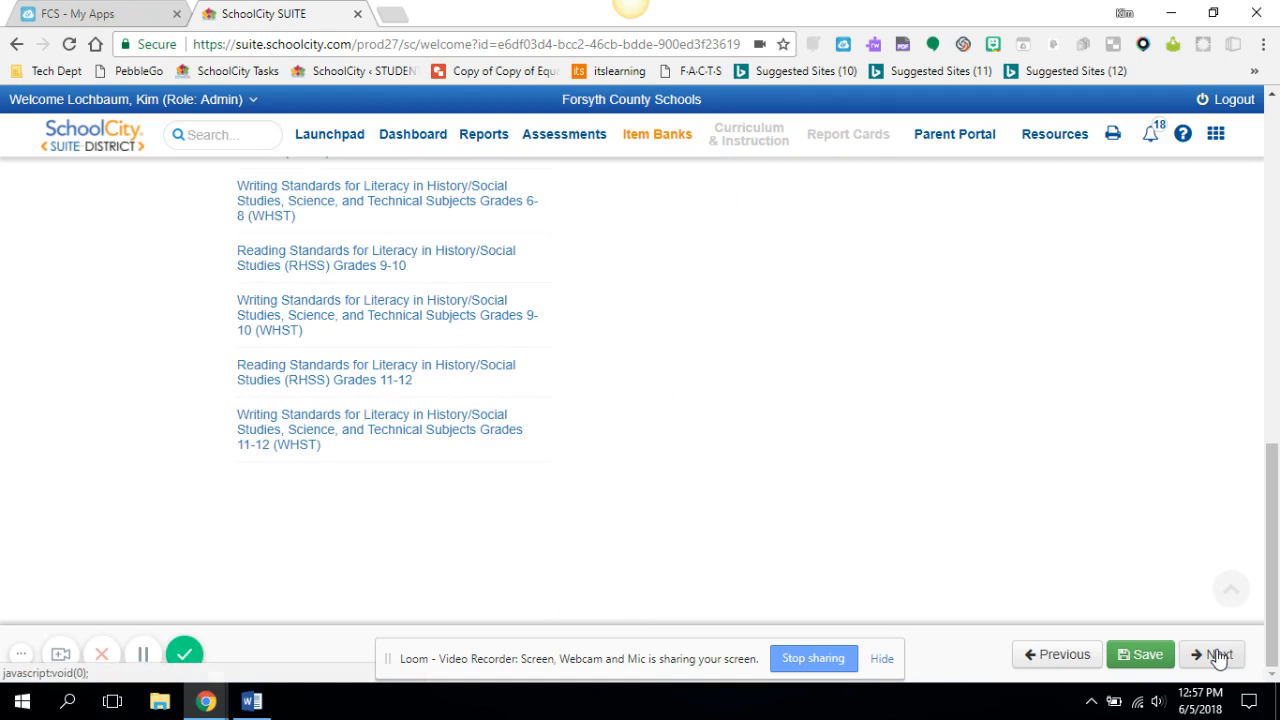
# Align the item to Third Grade standard SS3G1.a on locating major US rivers, then continue to the next page
pyautogui.moveTo(1274, 572); pyautogui.dragTo(1277, 258)
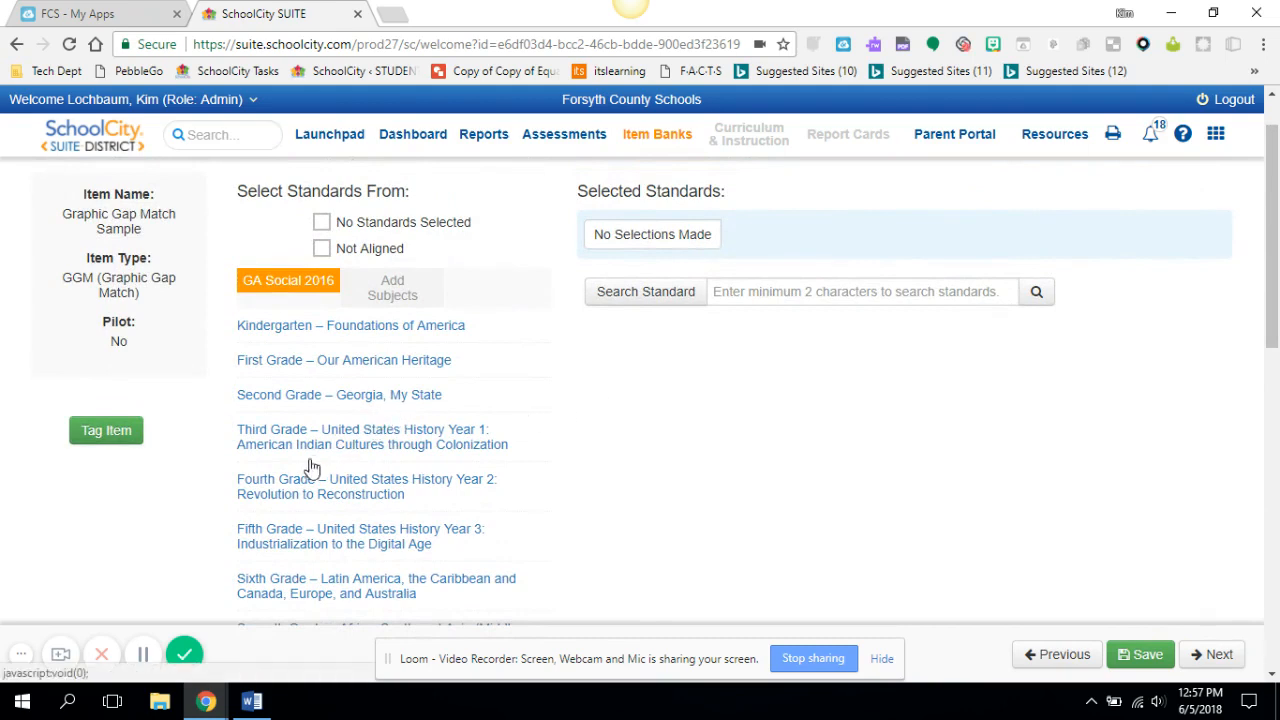
pyautogui.click(281, 439)
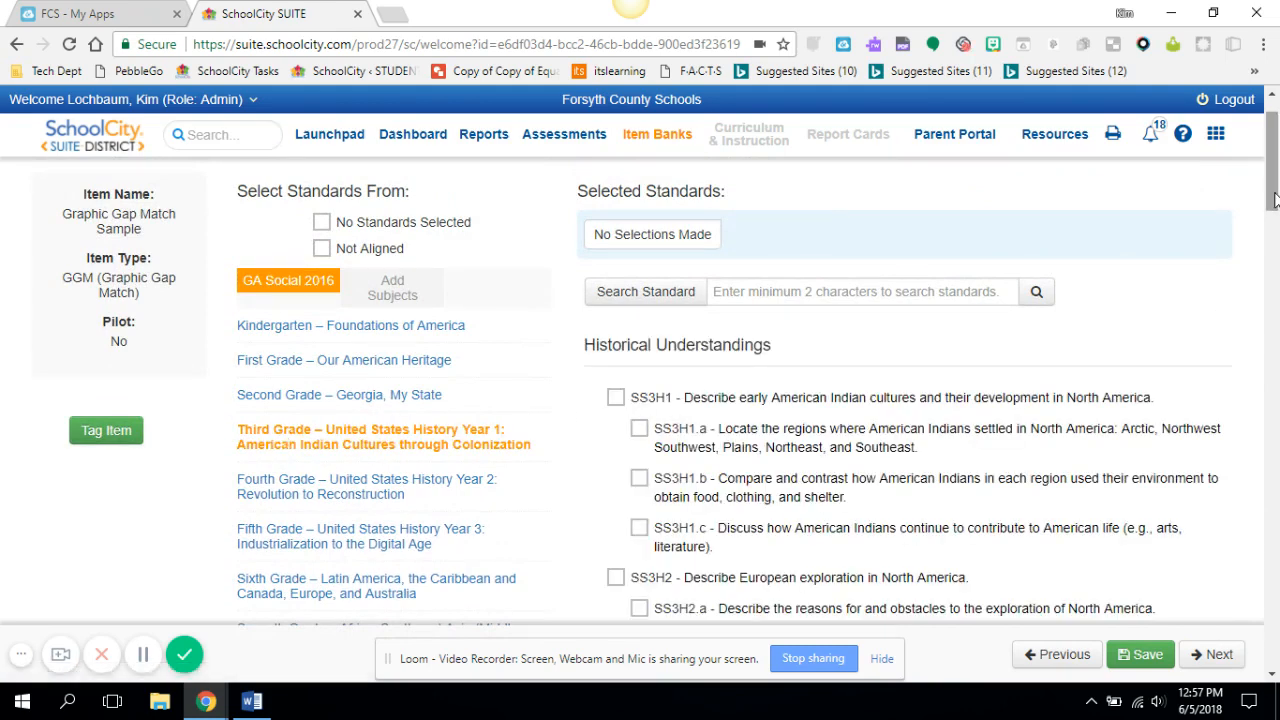
pyautogui.moveTo(1275, 200); pyautogui.dragTo(1250, 330)
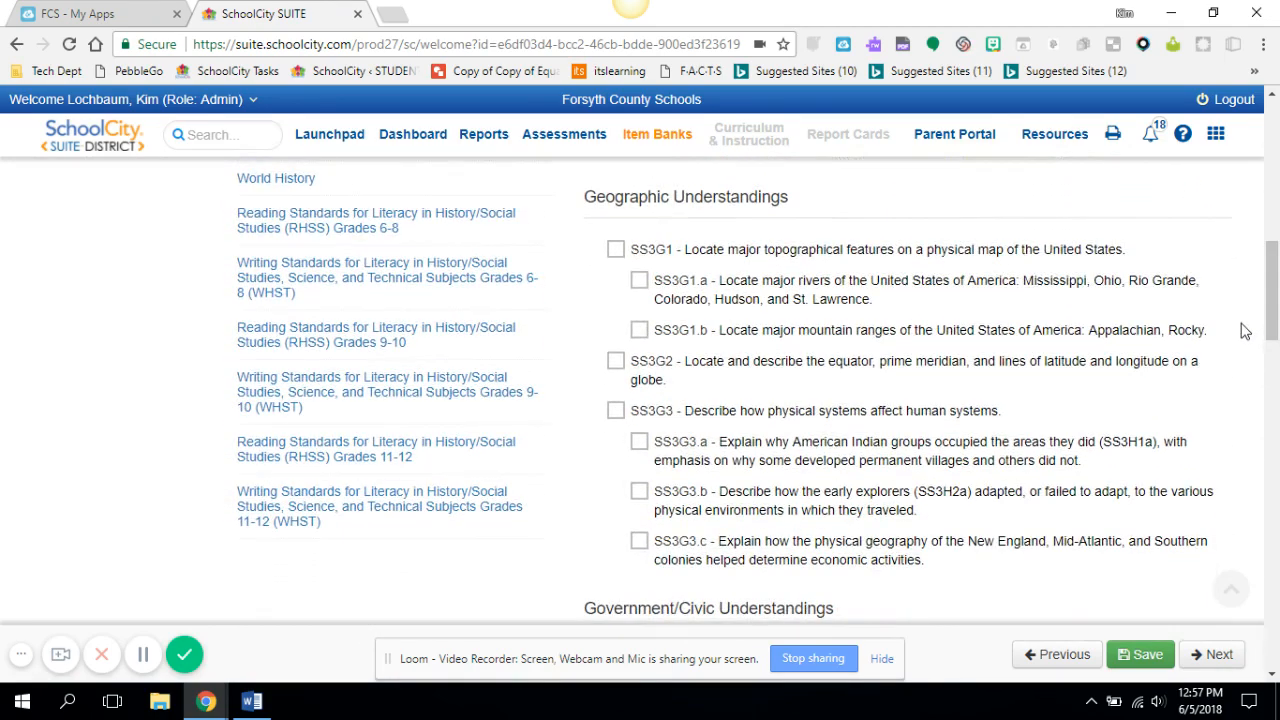
pyautogui.click(638, 284)
pyautogui.click(1215, 655)
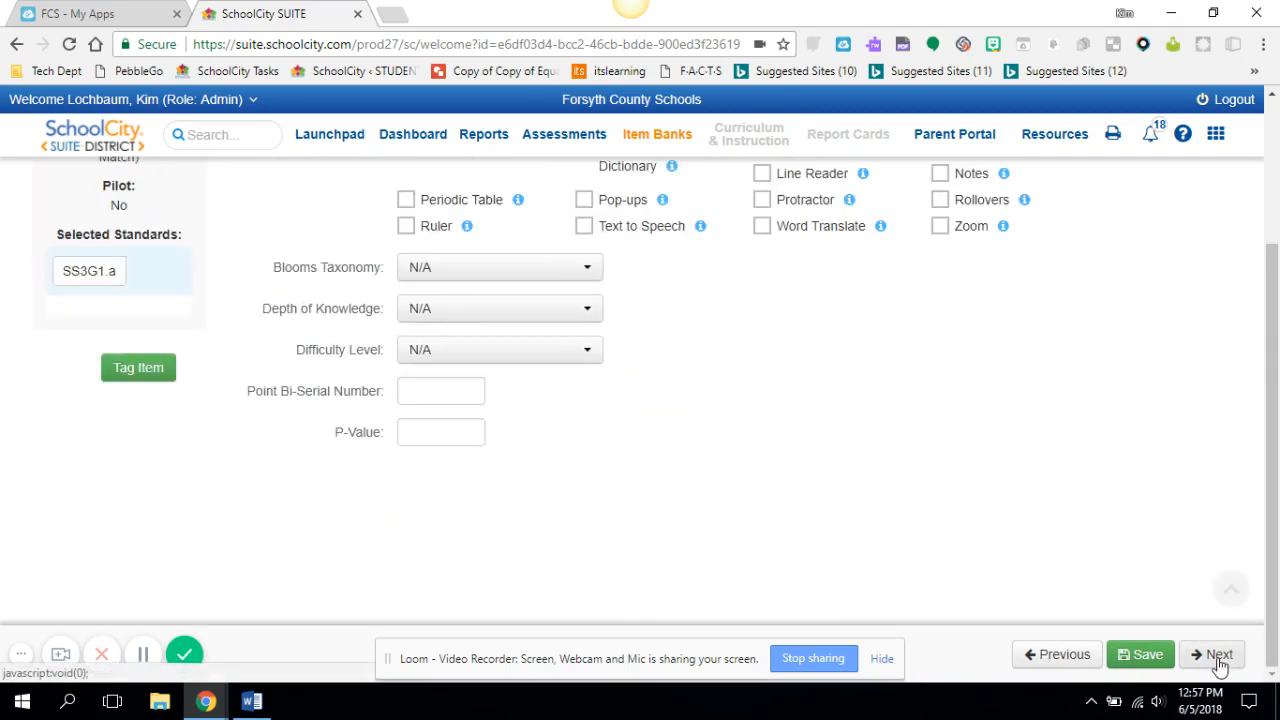
# Tick the Grade 3 and Sample tags for the item, then continue to the item preview and review it
pyautogui.click(145, 368)
pyautogui.click(124, 238)
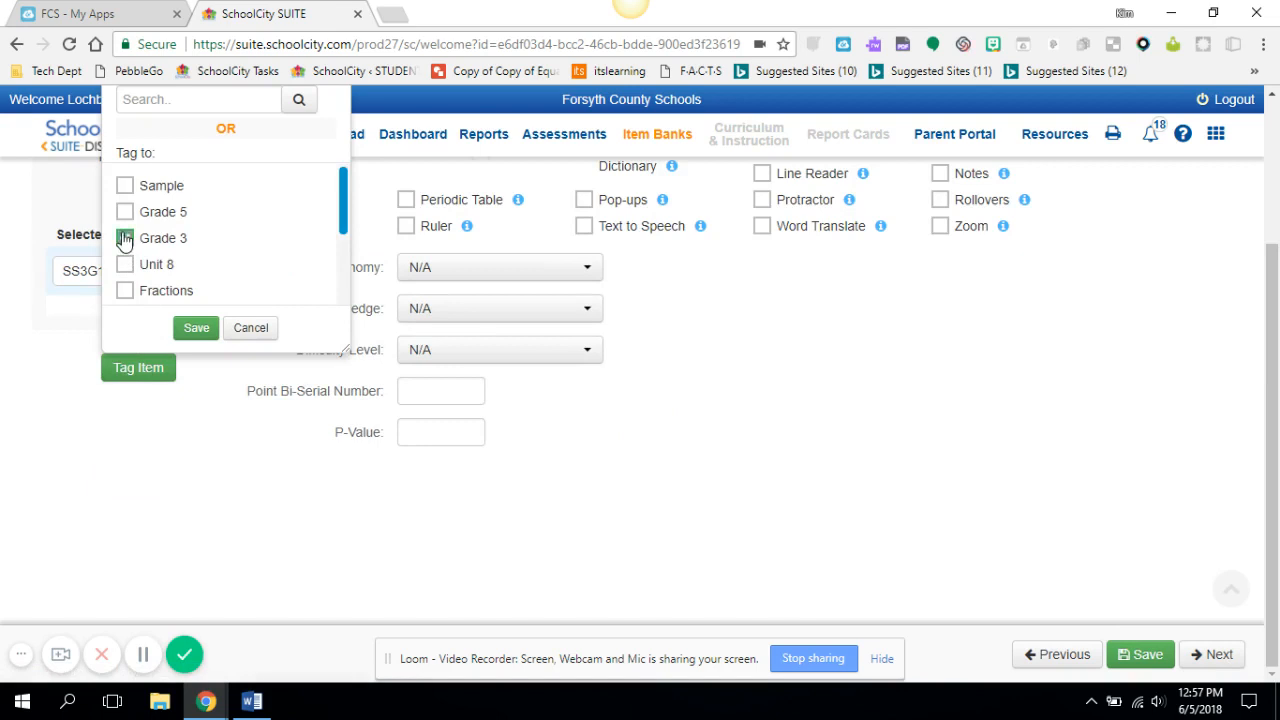
pyautogui.click(124, 187)
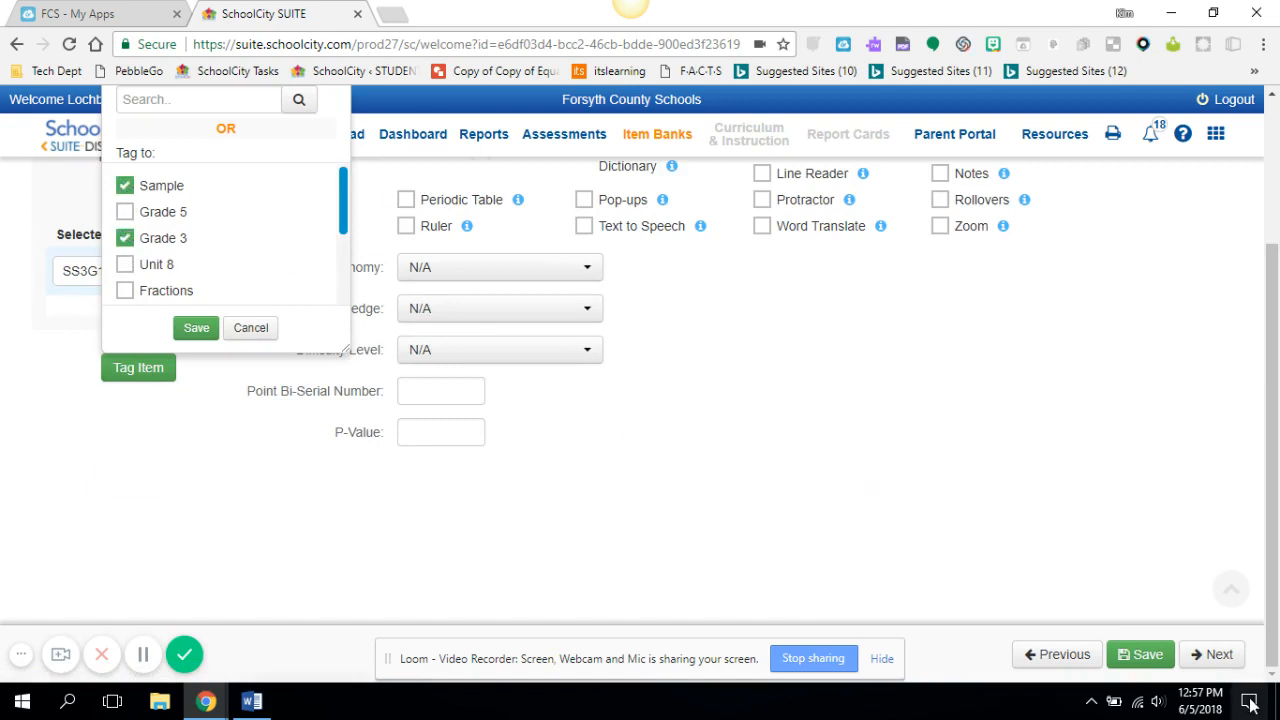
pyautogui.click(1230, 656)
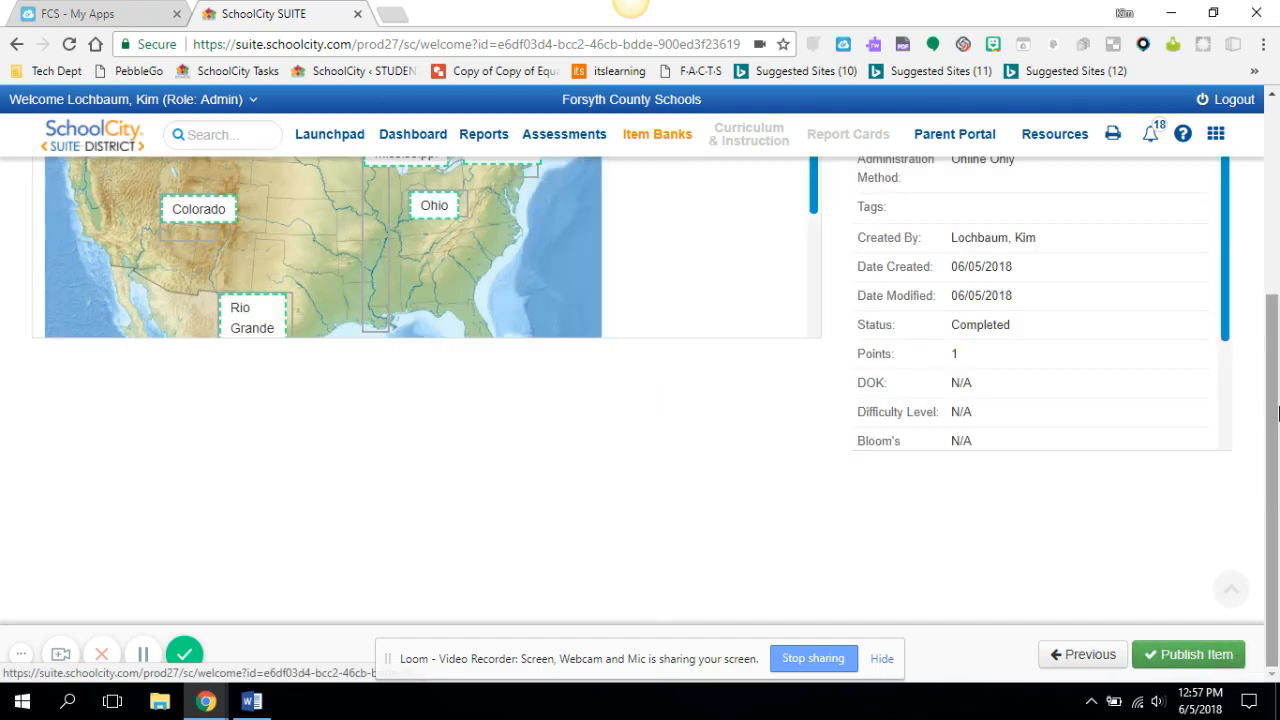
pyautogui.moveTo(1275, 415); pyautogui.dragTo(1275, 282)
pyautogui.moveTo(810, 243); pyautogui.dragTo(786, 337)
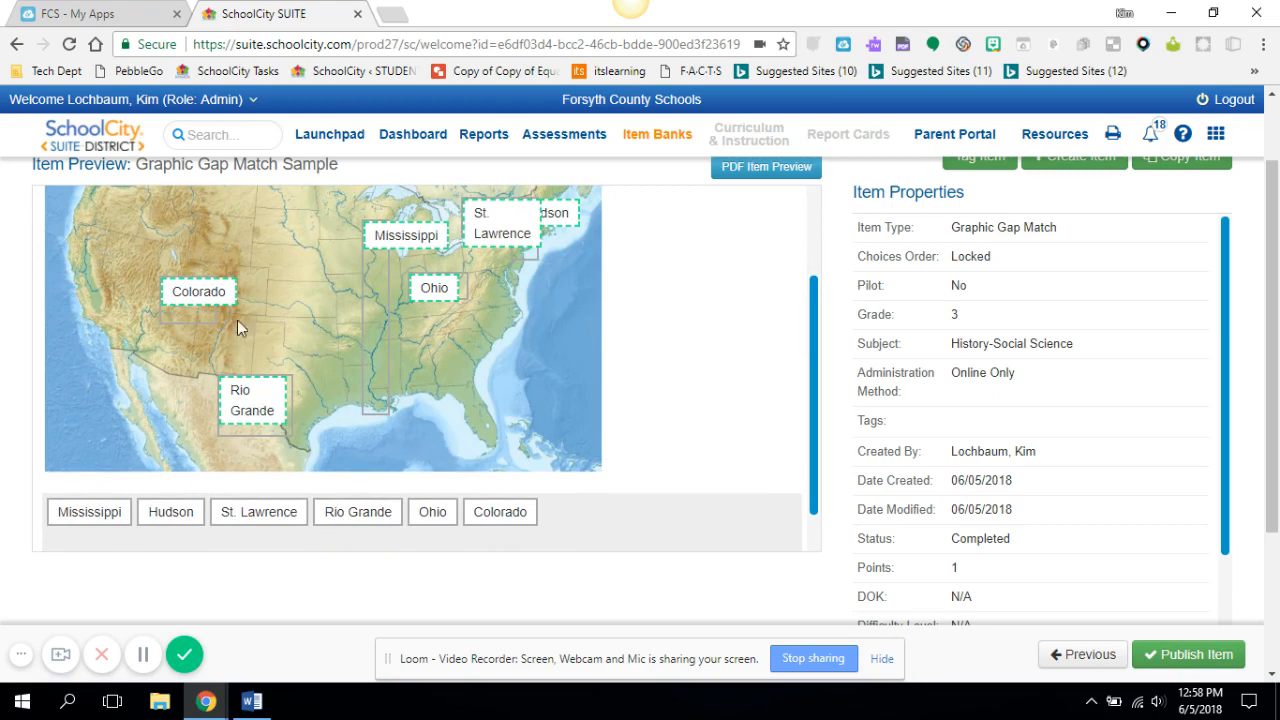